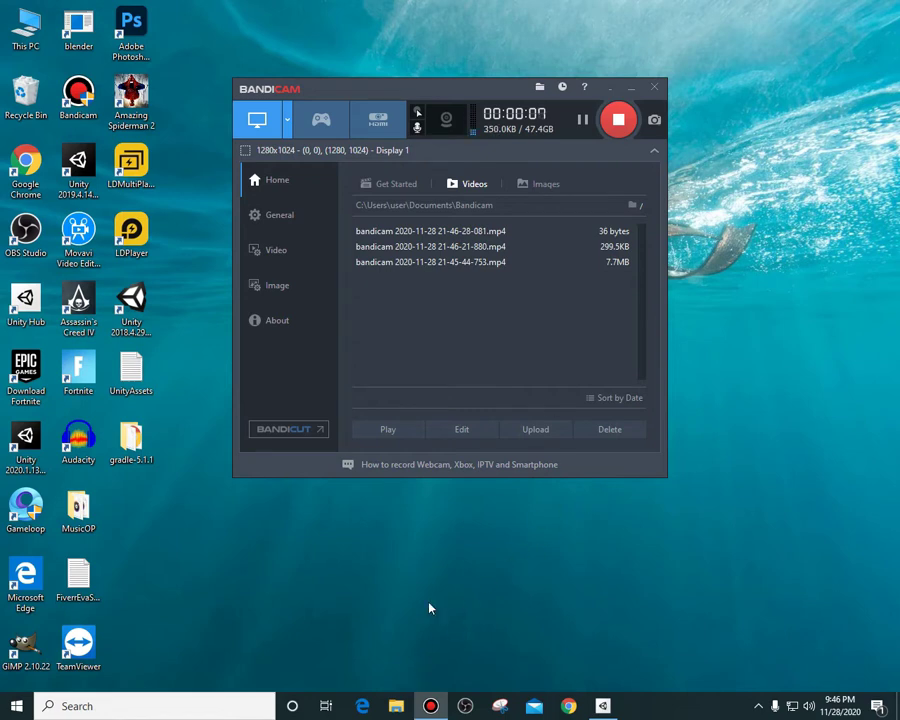
- Open 115945-capture.png from the Downloads folder in Windows Photos
left_click(397, 706)
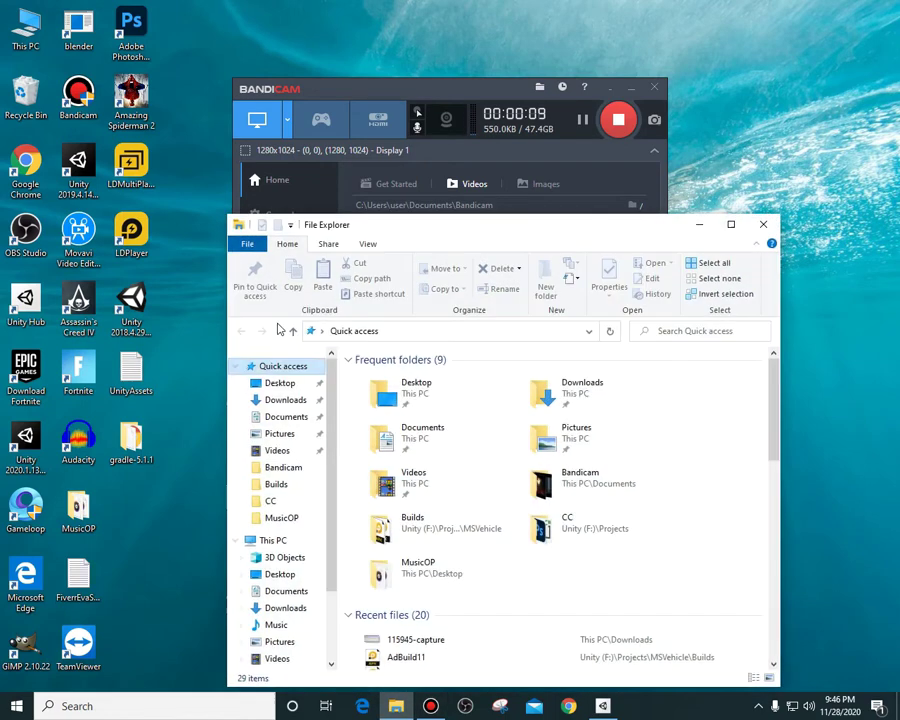
left_click(280, 400)
double_click(396, 396)
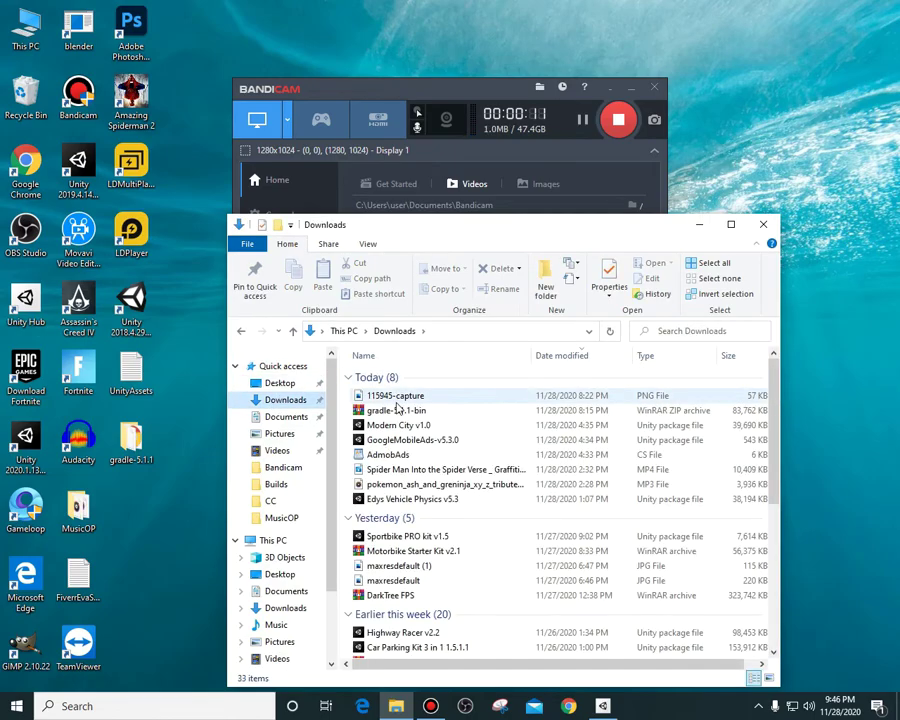
- Zoom and pan the screenshot to read the 'Failed to find Build Tools revision 28.0.0' error, then close it
scroll(253, 318, "up", 3)
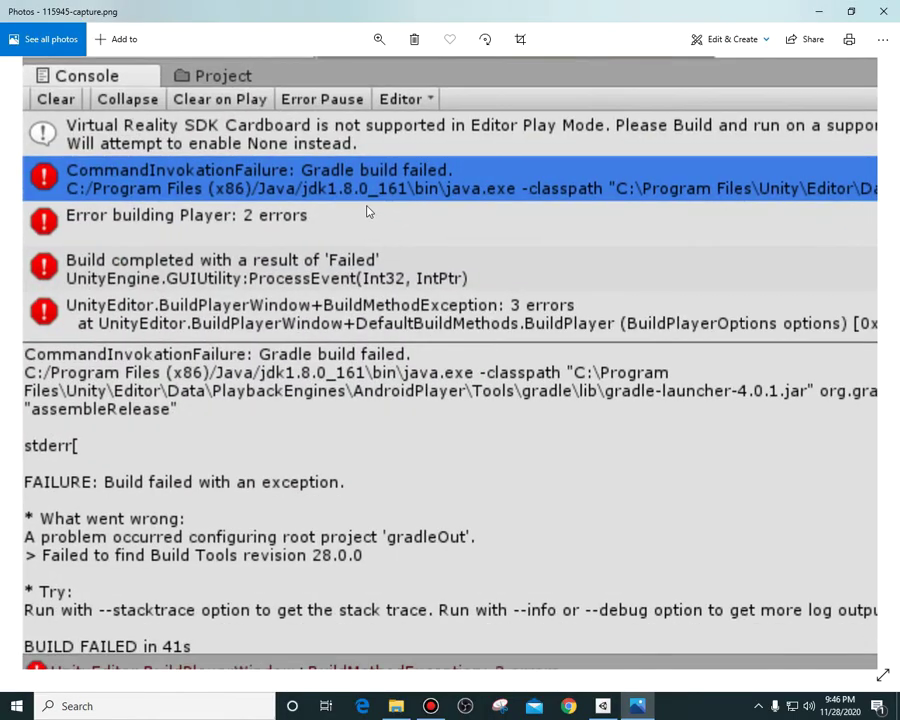
scroll(363, 296, "down", 3)
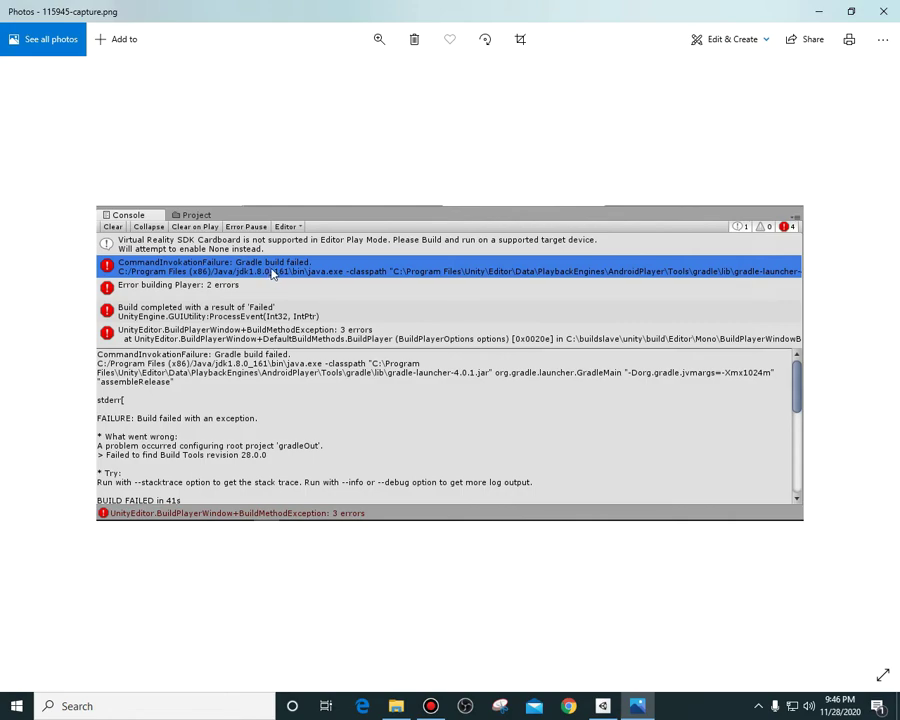
scroll(272, 275, "up", 3)
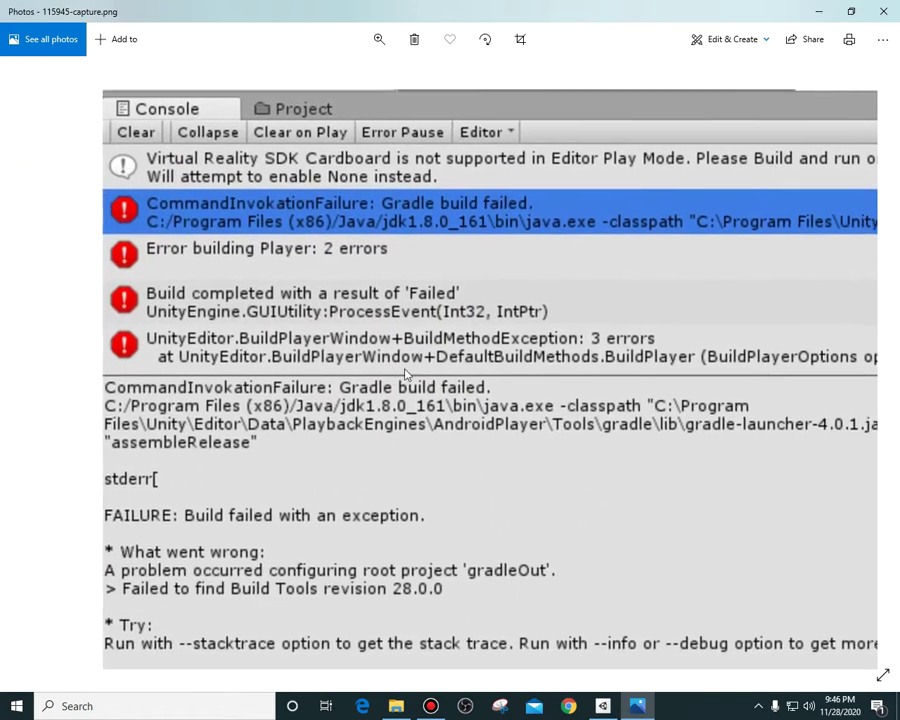
left_click_drag(345, 311, 265, 278)
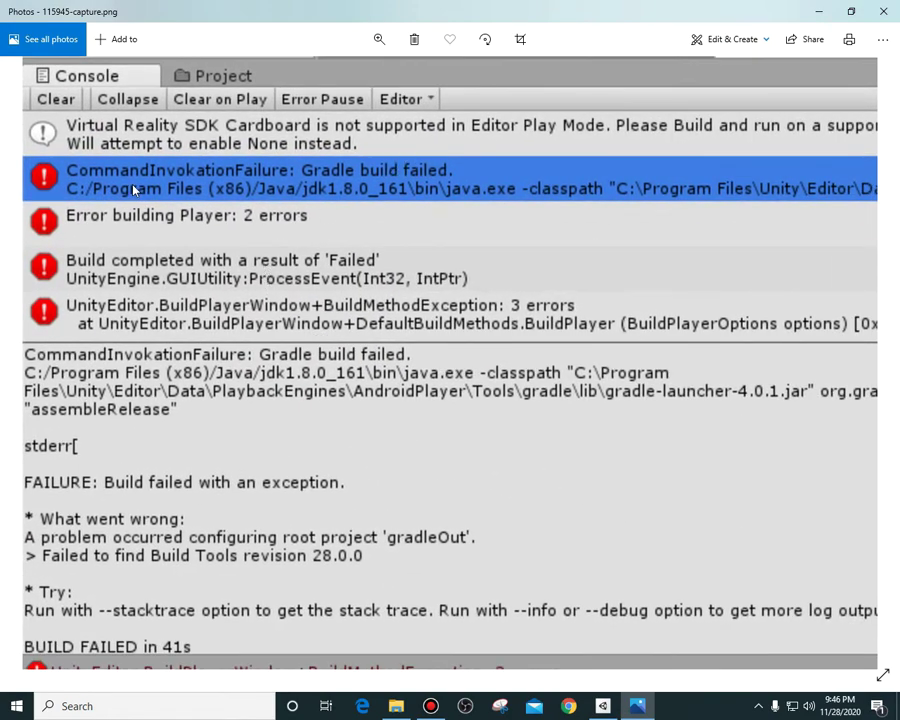
left_click(883, 11)
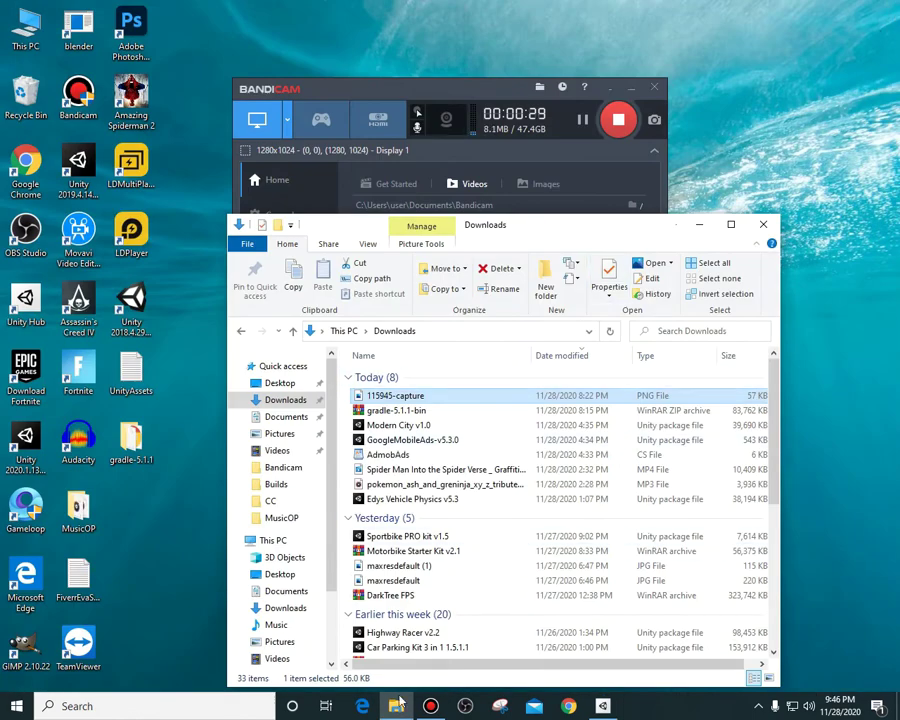
- Browse Local Disk (C:) into the Users folder, then restore Explorer to a smaller window
left_click(730, 223)
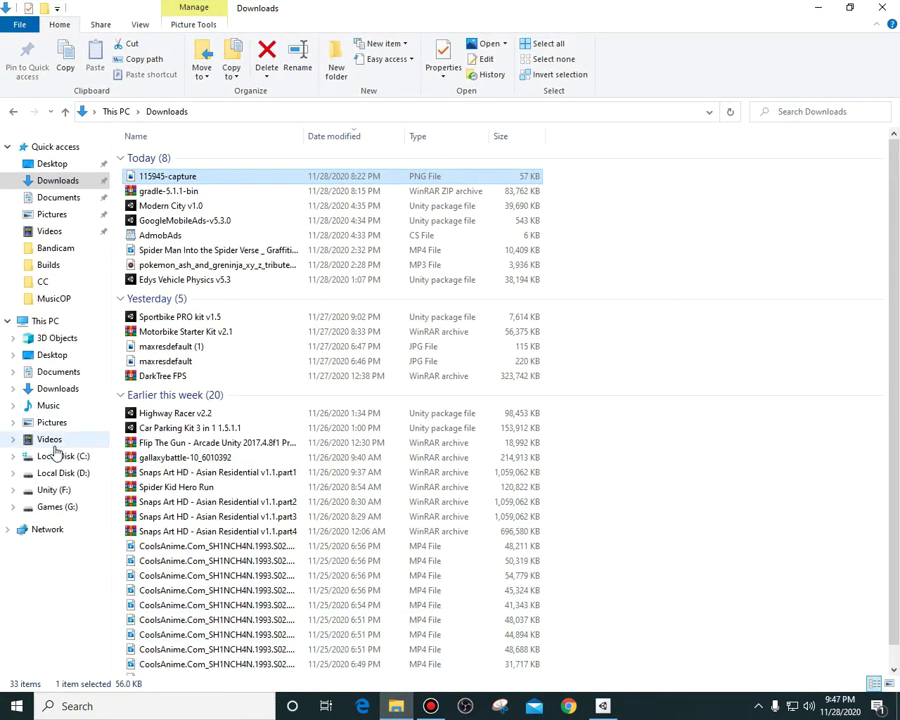
left_click(396, 706)
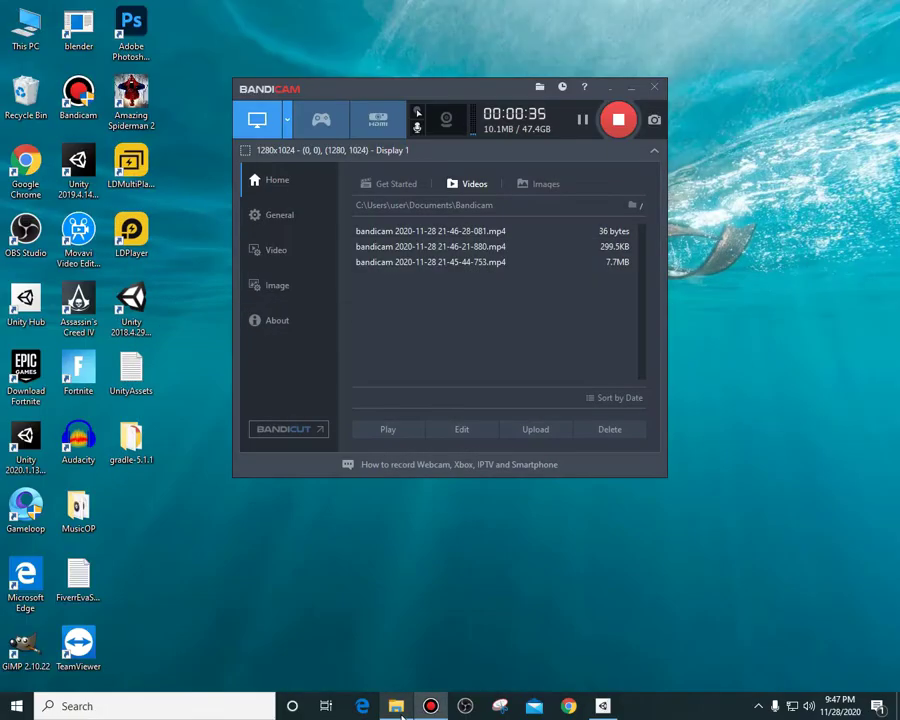
left_click(396, 706)
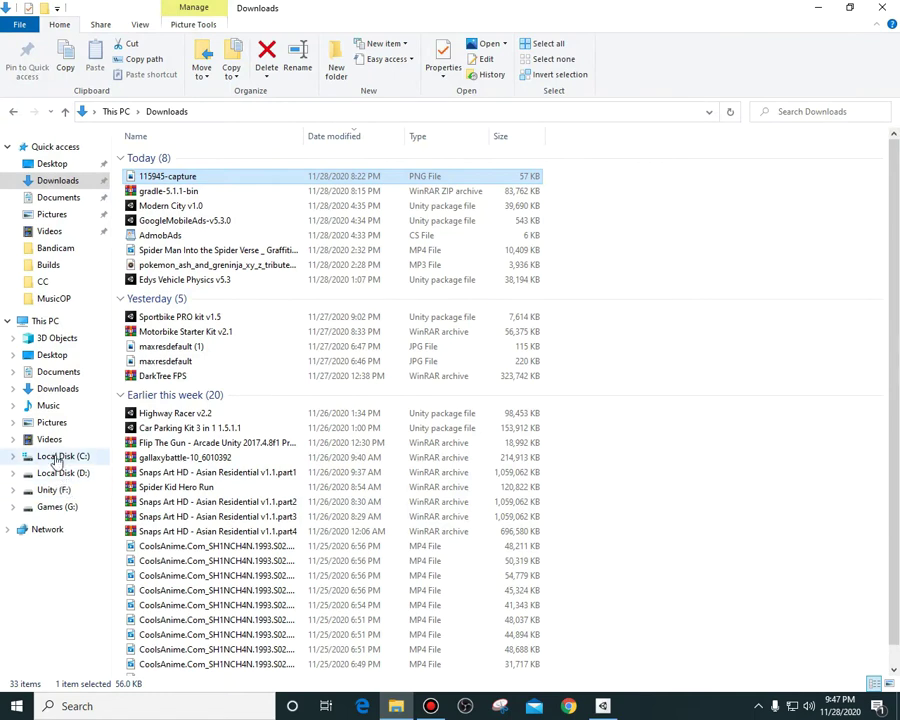
left_click(57, 458)
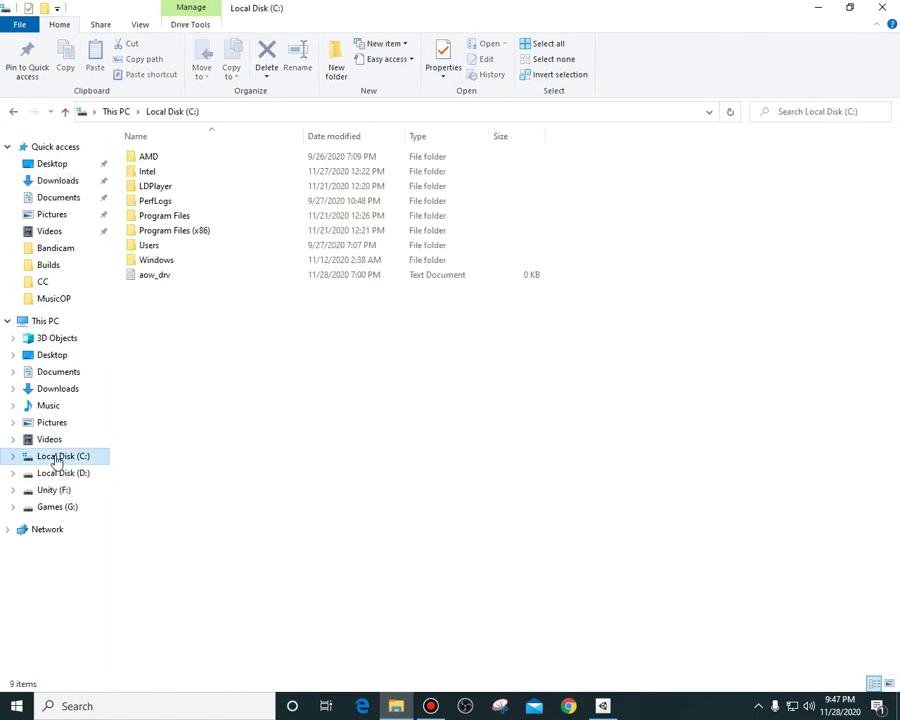
double_click(187, 216)
left_click(172, 111)
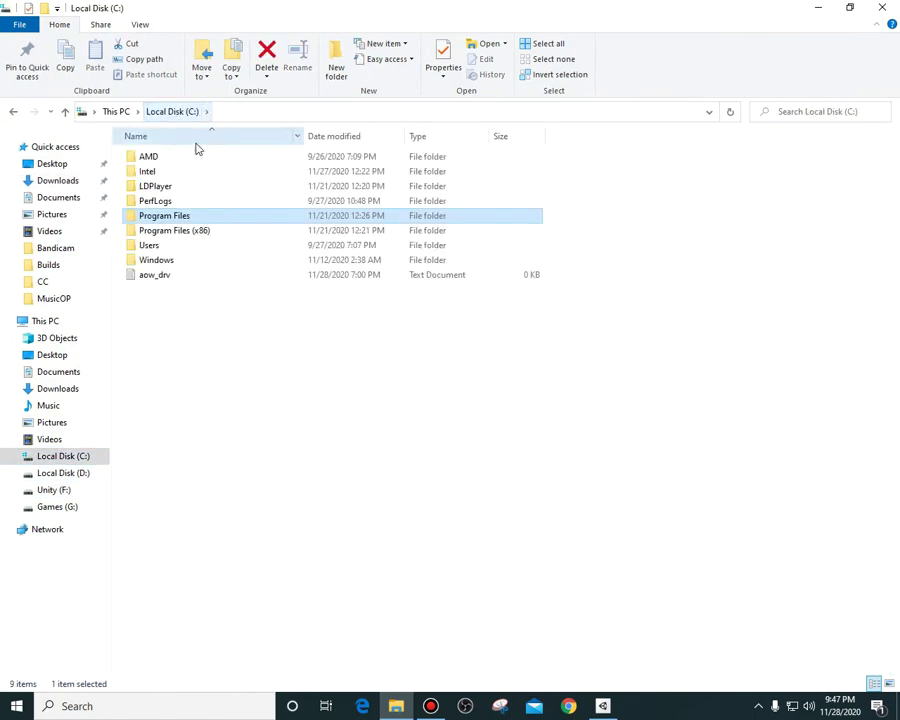
double_click(152, 245)
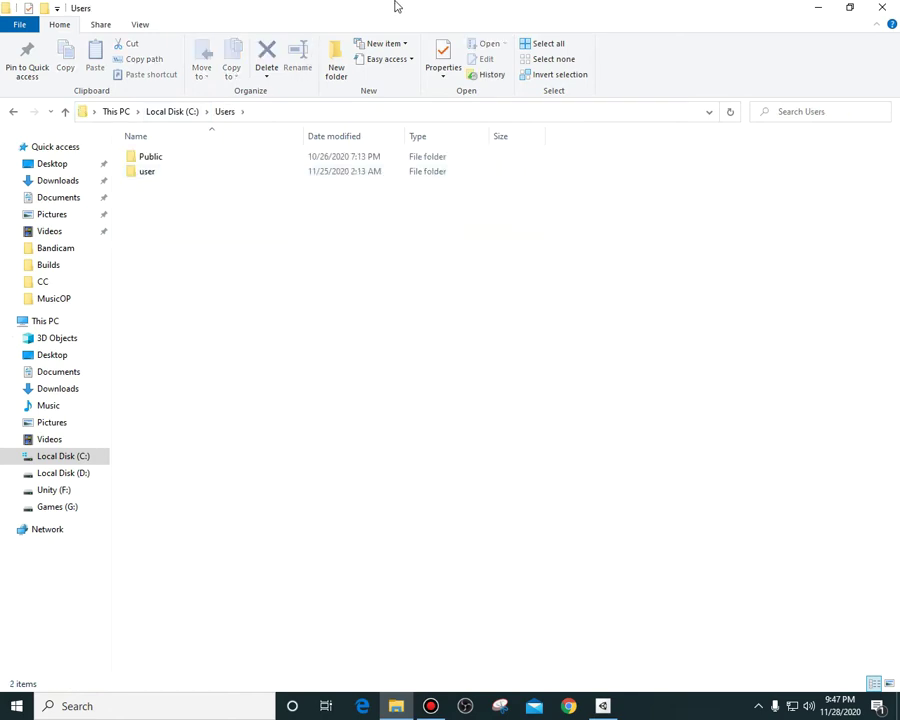
left_click_drag(392, 6, 468, 147)
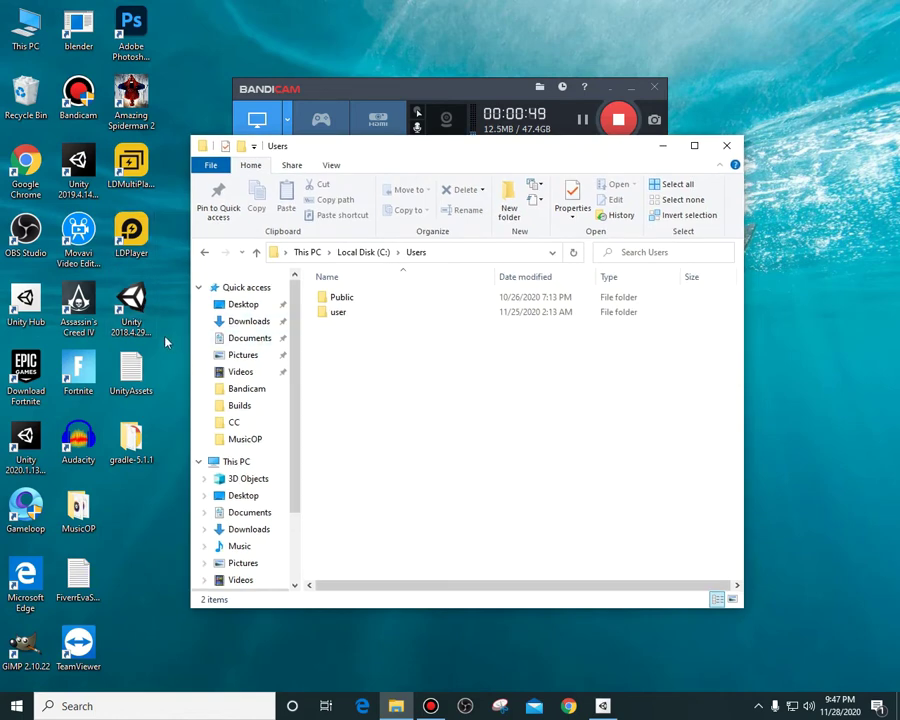
- Navigate through user, .gradle and wrapper into the dists folder
double_click(352, 313)
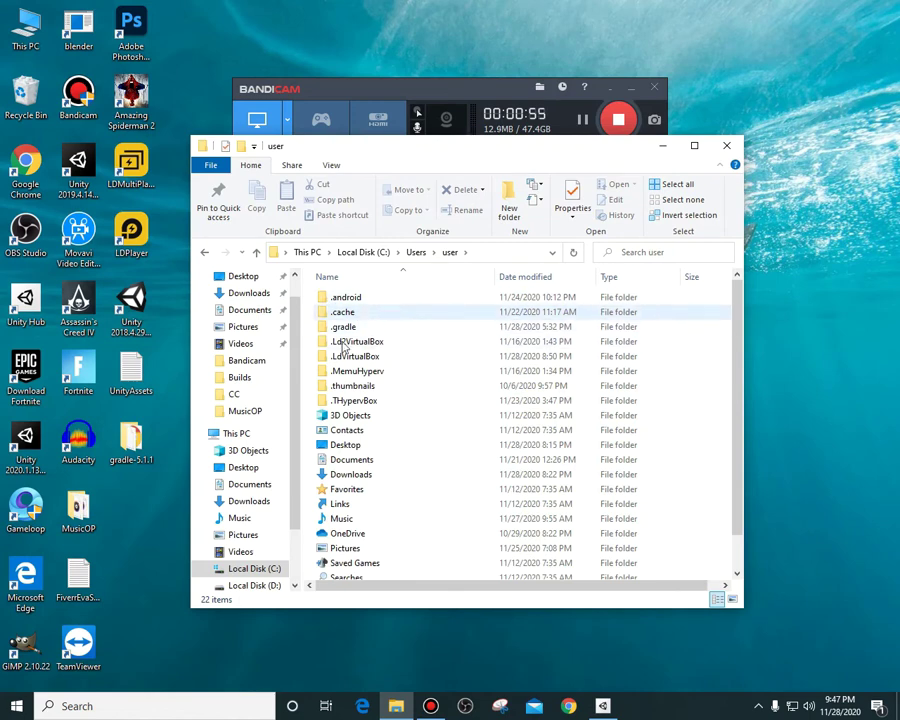
left_click(350, 328)
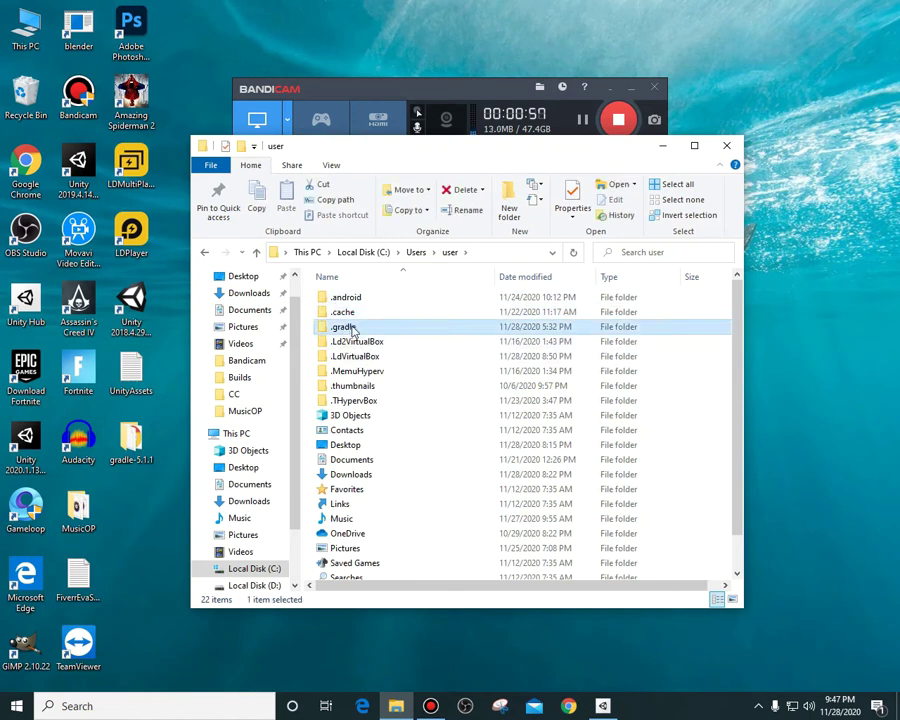
double_click(350, 328)
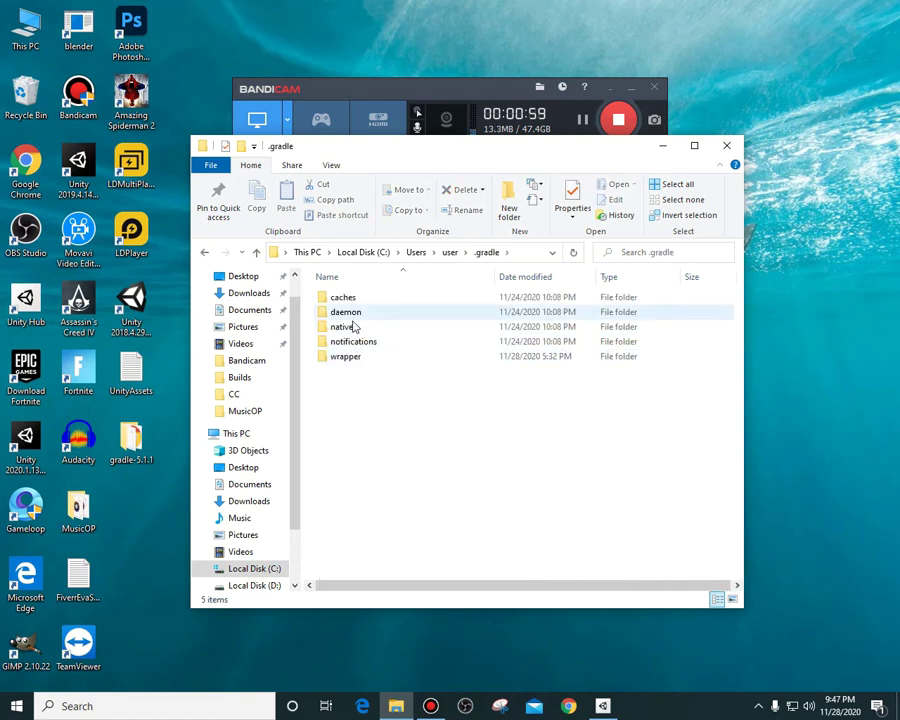
double_click(351, 362)
double_click(362, 305)
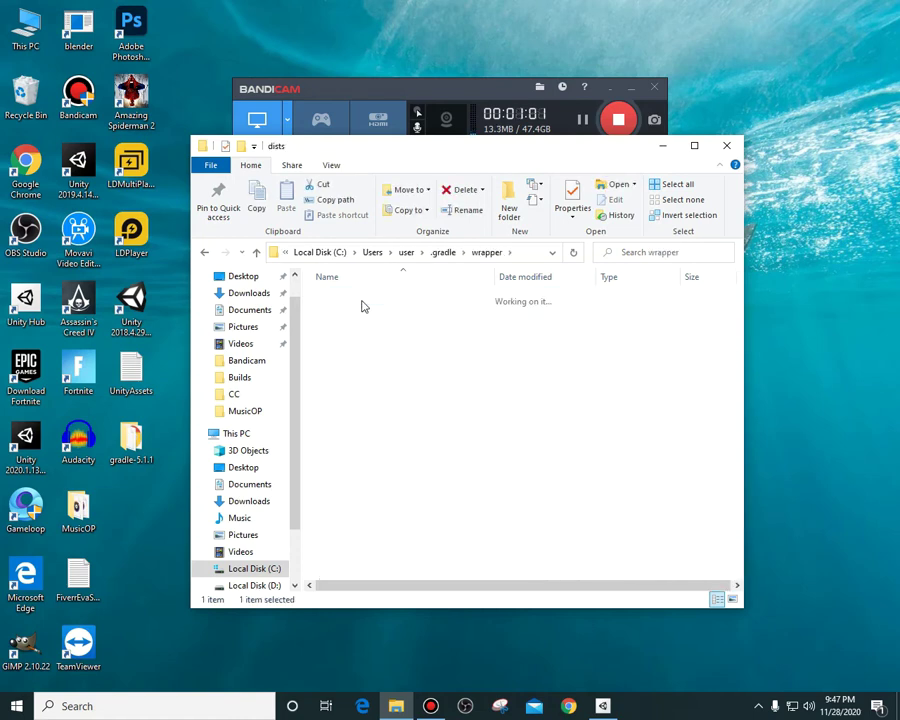
- Select and deselect the gradle-5.1.1 and gradle-5.1.1-bin folders, then switch to Chrome
left_click_drag(381, 313, 378, 300)
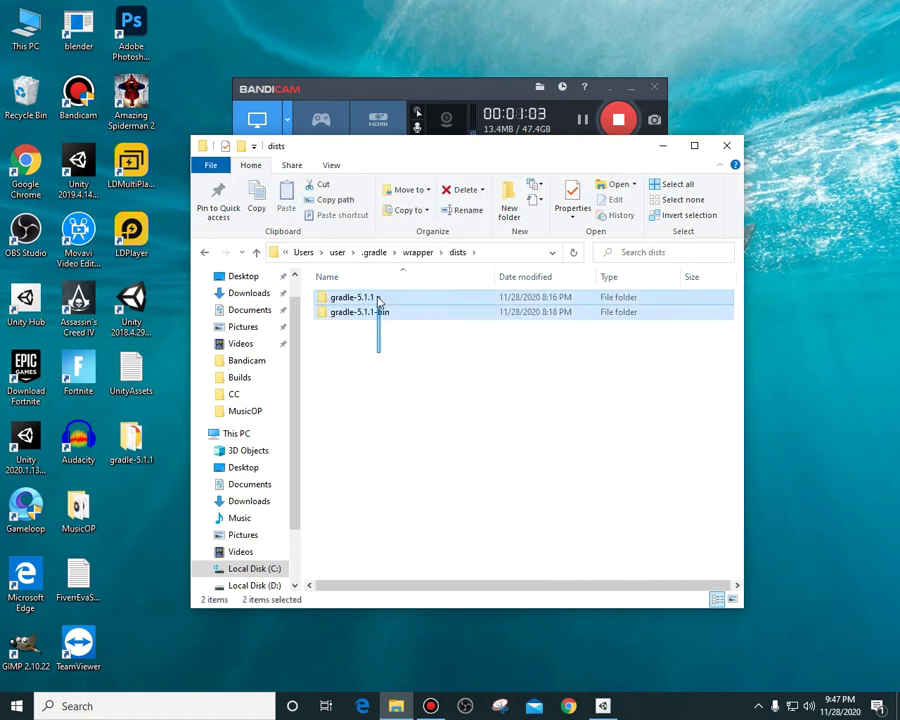
left_click(486, 520)
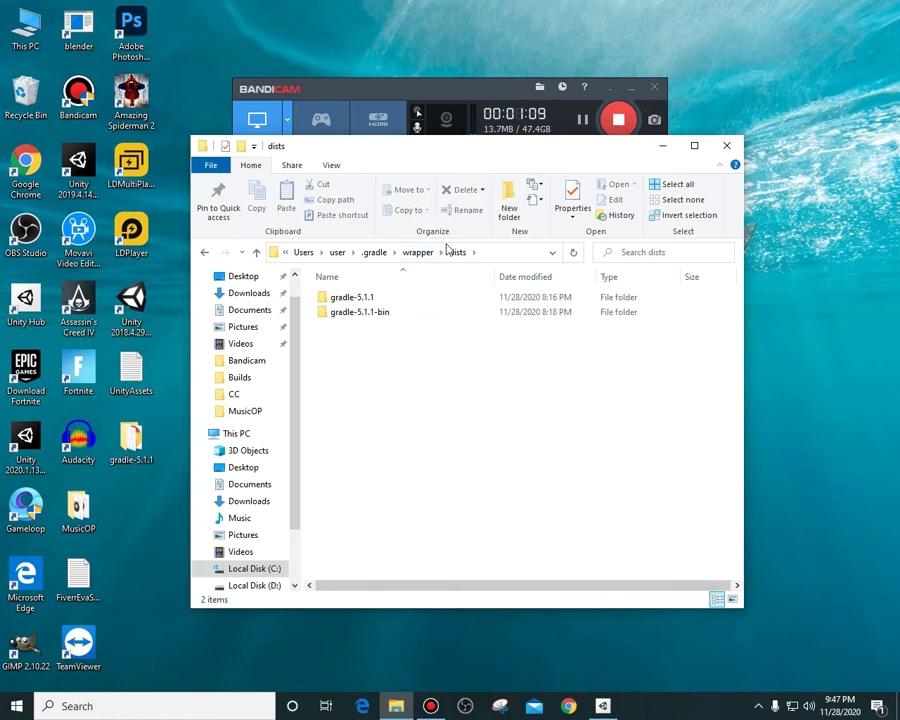
left_click(568, 706)
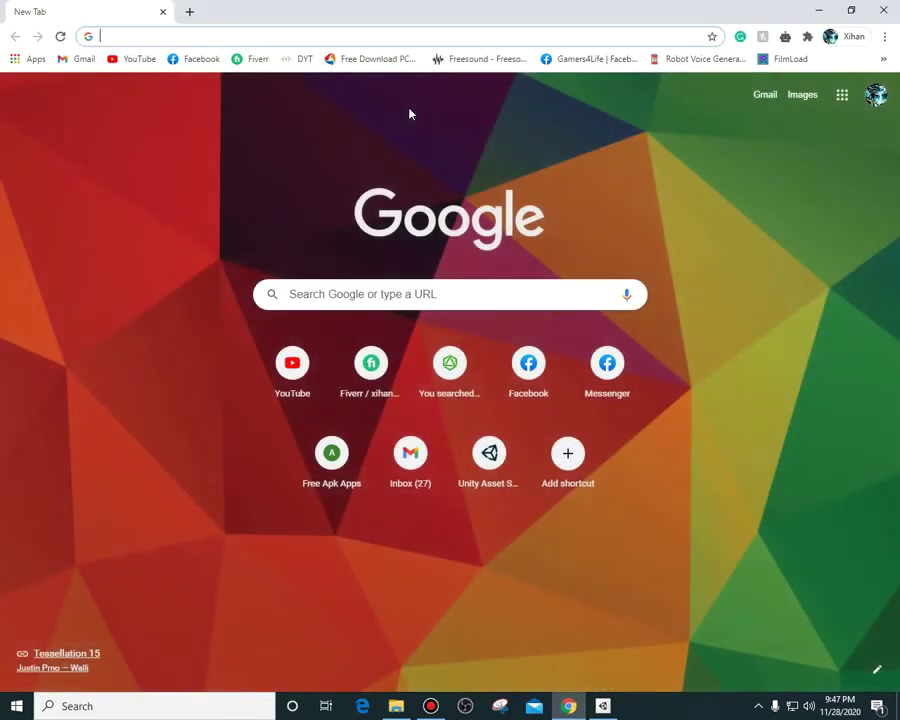
- Load the Gradle Releases page from the address-bar suggestions
type("gradd")
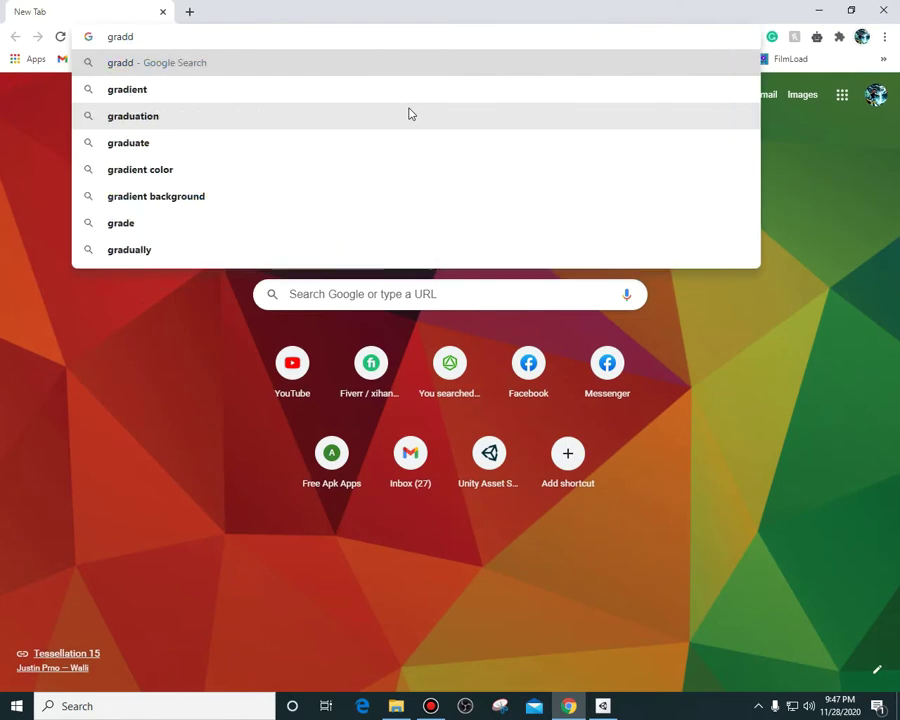
key("BackSpace")
key("Down")
key("Down")
key("Down")
key("Down")
key("Down")
key("Down")
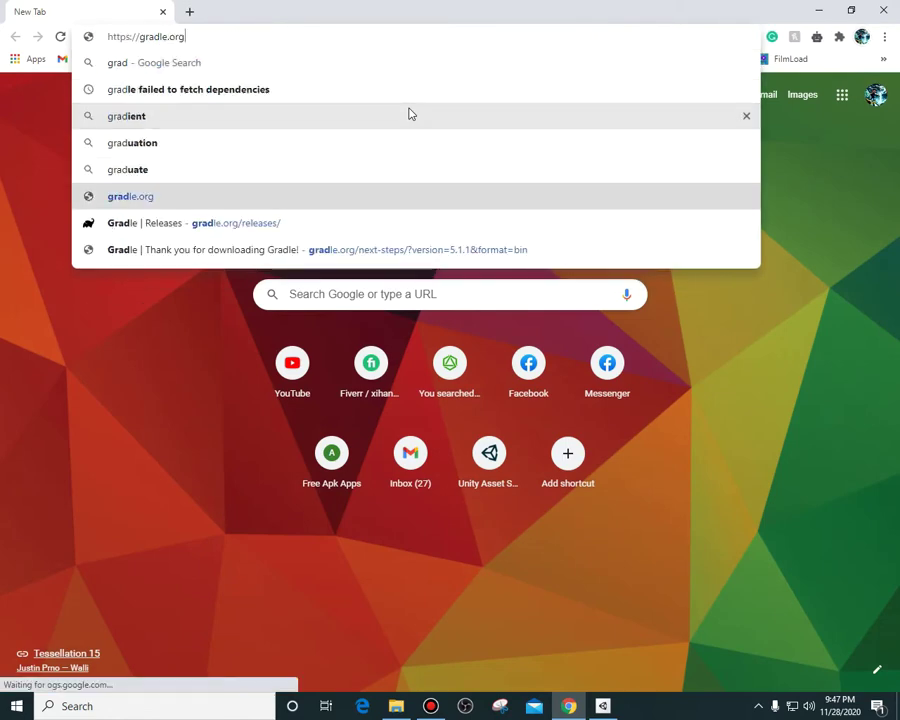
key("Return")
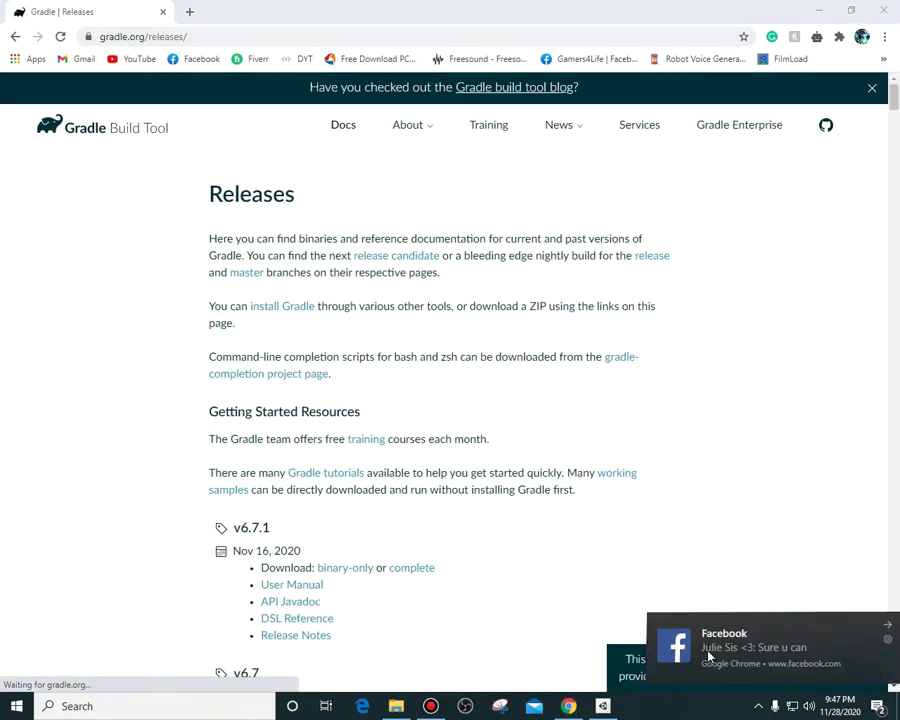
- Scroll to the v5.1.1 release, highlight its version number and download the binary-only build
scroll(610, 360, "down", 5)
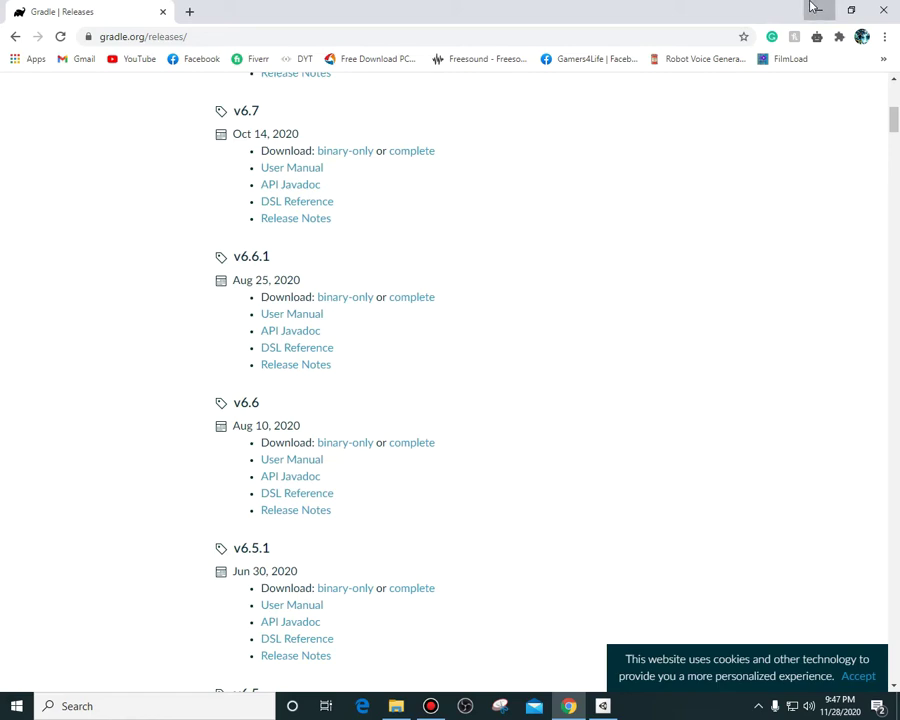
left_click(816, 9)
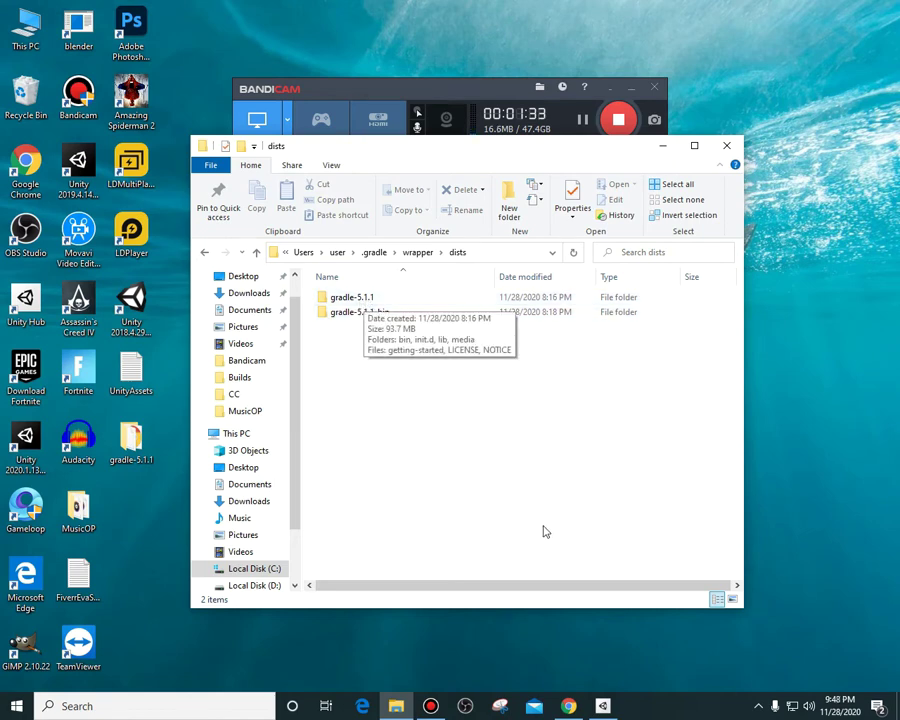
left_click(568, 706)
scroll(456, 343, "down", 6)
scroll(446, 330, "down", 20)
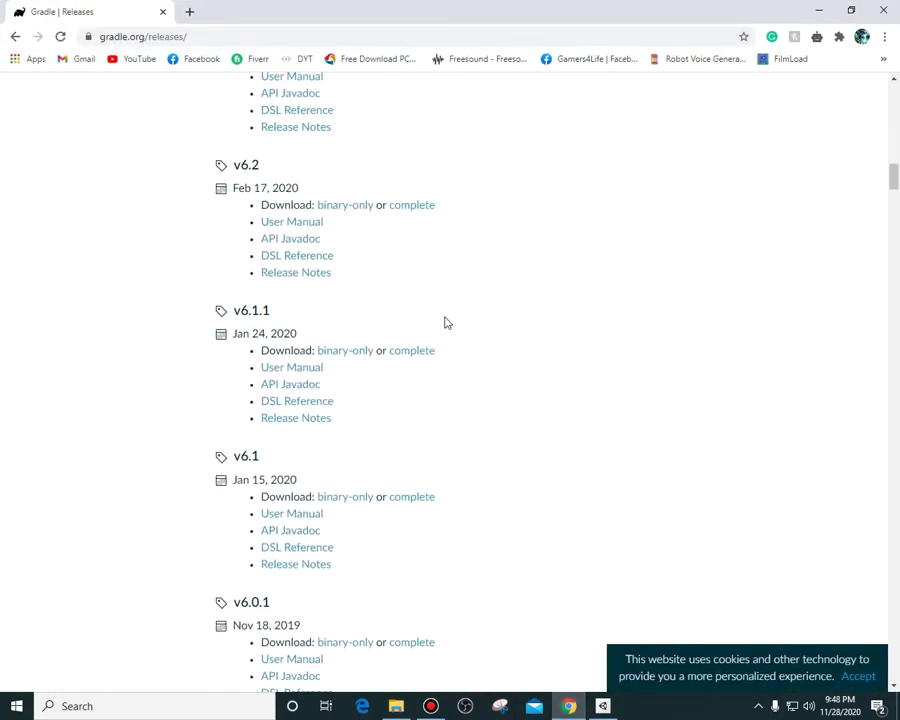
scroll(416, 287, "down", 3)
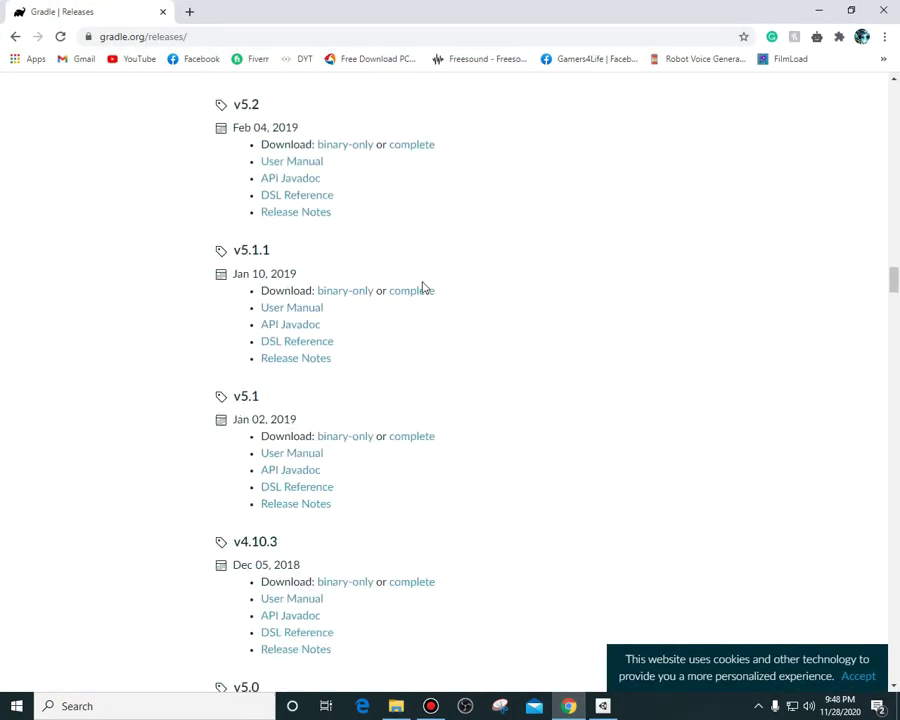
scroll(414, 290, "up", 4)
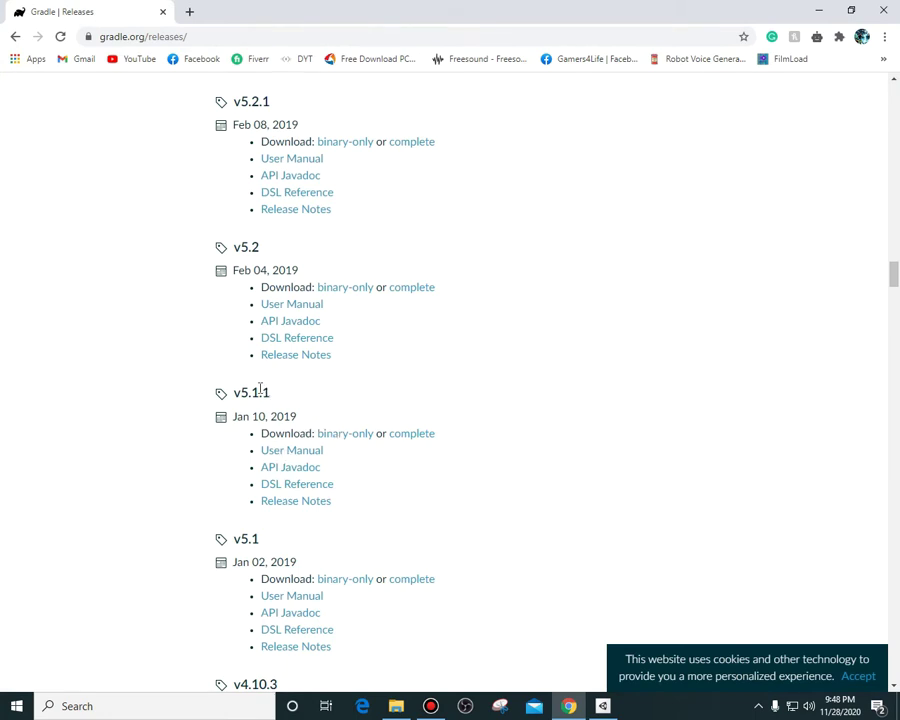
left_click_drag(241, 393, 286, 402)
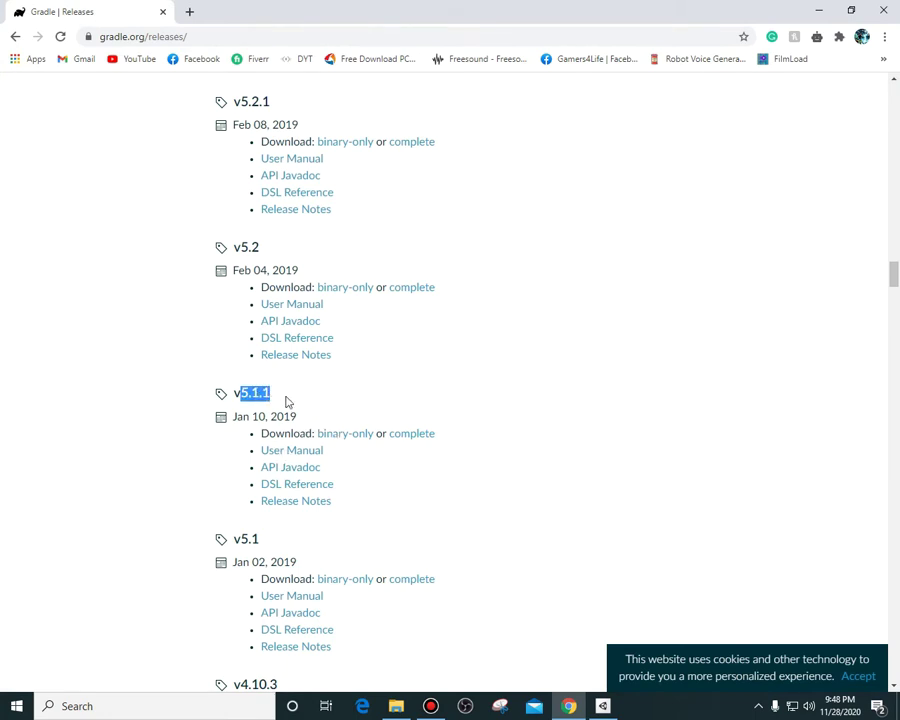
left_click(342, 434)
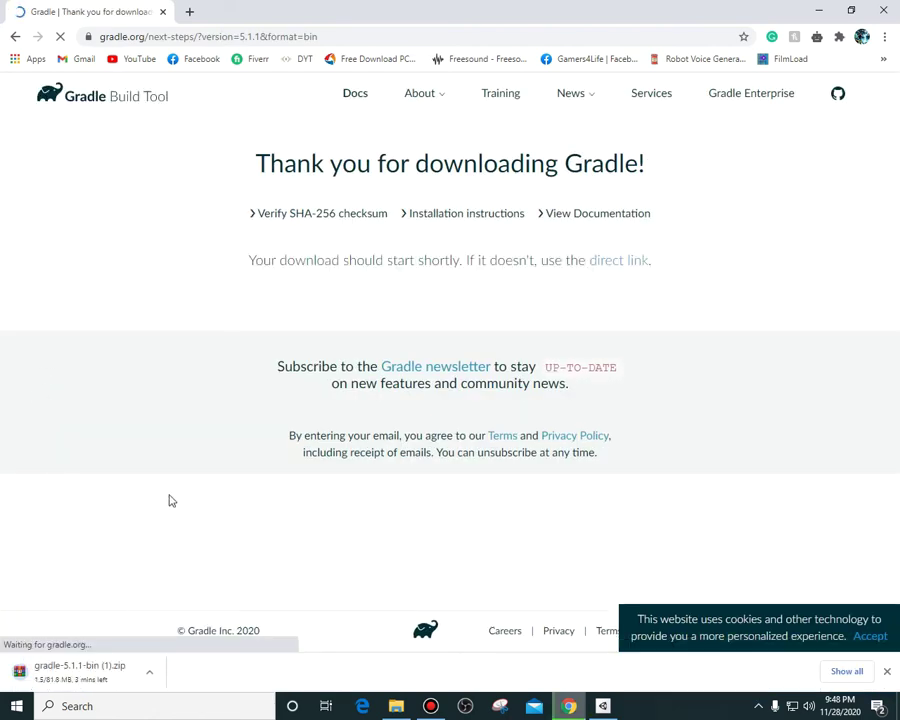
- Show the downloaded gradle-5.1.1-bin.zip in its folder from Chrome's downloads list (Ctrl+J)
key("ctrl+j")
scroll(398, 354, "down", 1)
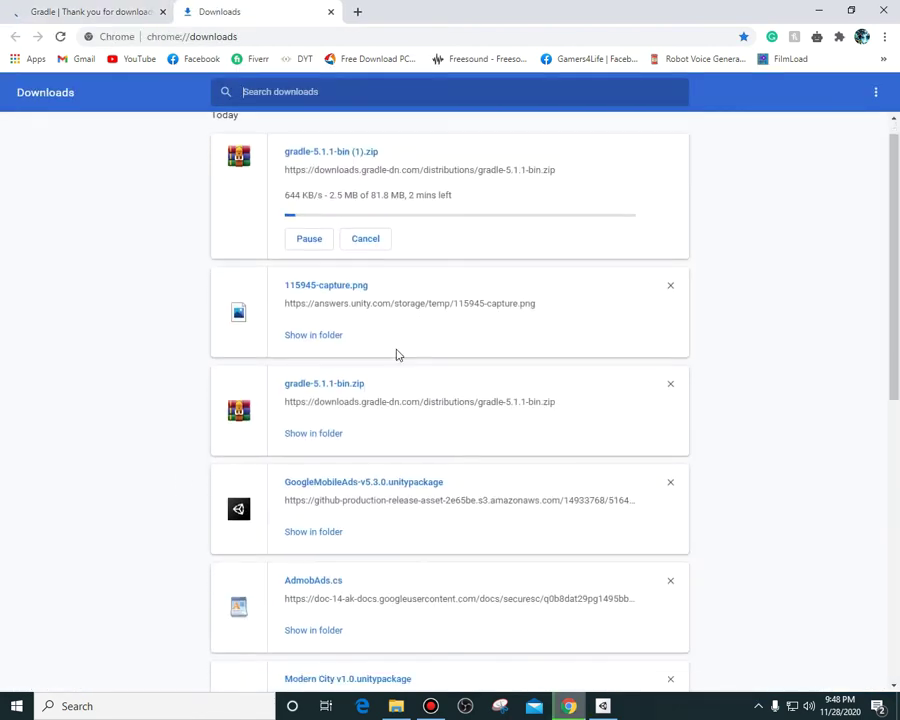
left_click(318, 388)
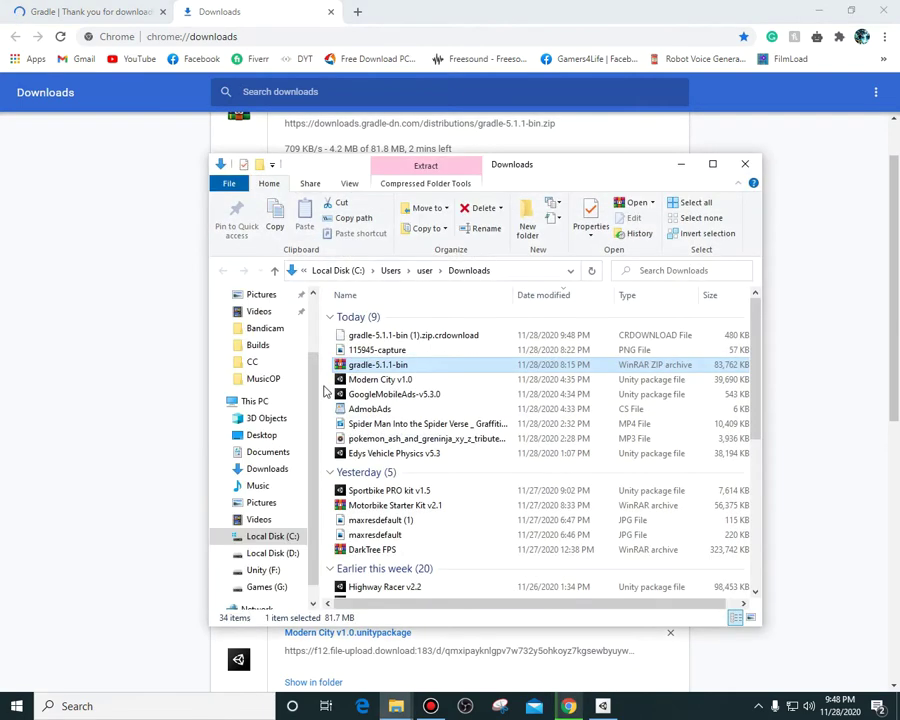
- Go to the Desktop folder holding gradle-5.1.1 and hide Chrome with its download still running
right_click(410, 368)
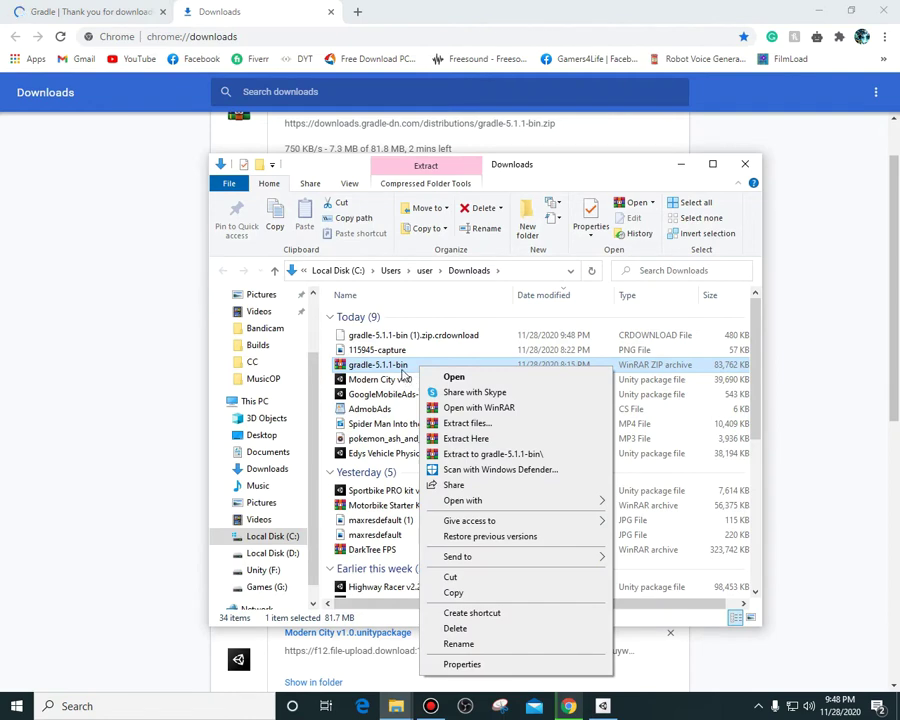
left_click(383, 366)
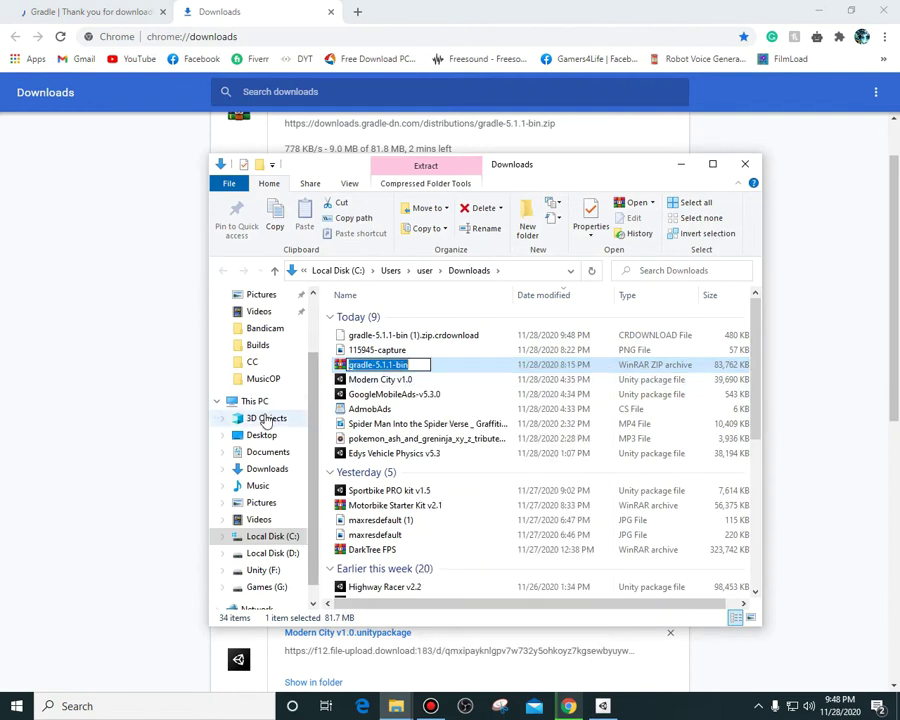
left_click(261, 435)
key("alt+F4")
key("alt+F4")
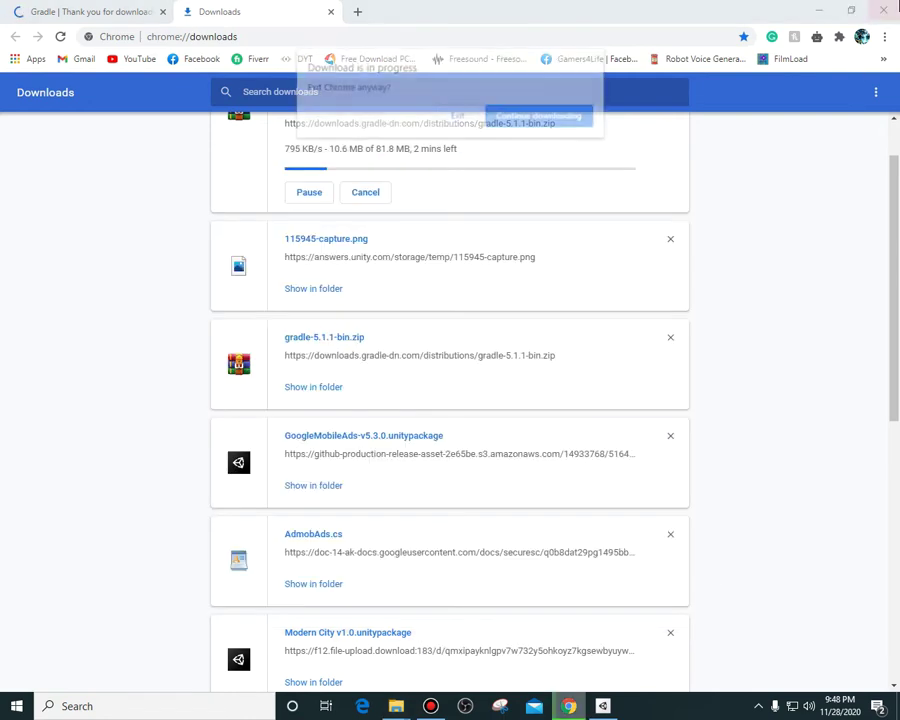
left_click(539, 115)
key("super+Down")
key("super+Down")
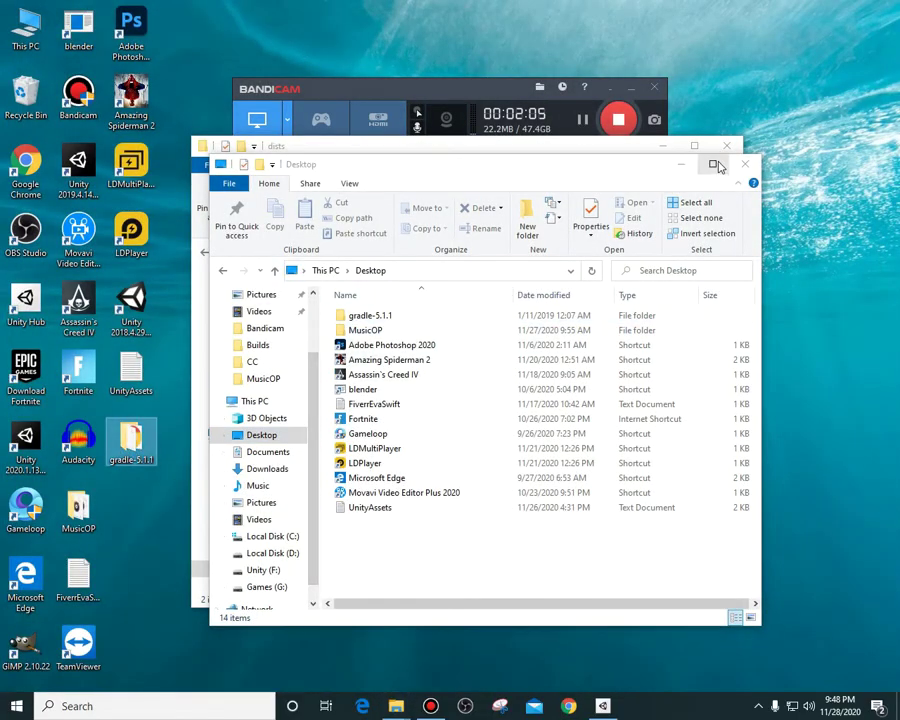
- Check the desktop gradle-5.1.1 folder's contents and confirm both Gradle folders sit in dists
left_click(745, 163)
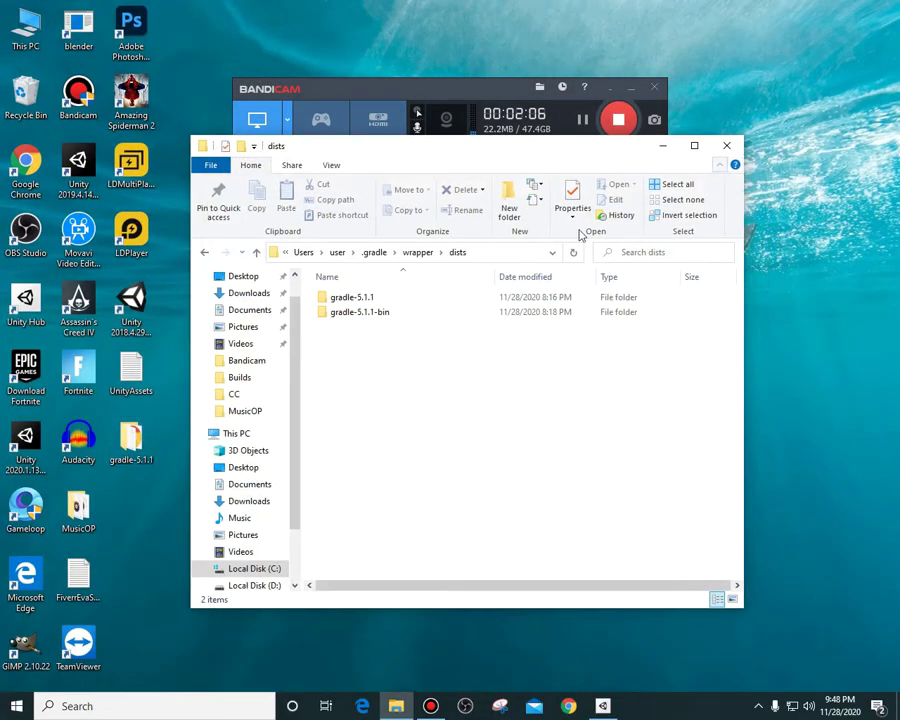
double_click(128, 440)
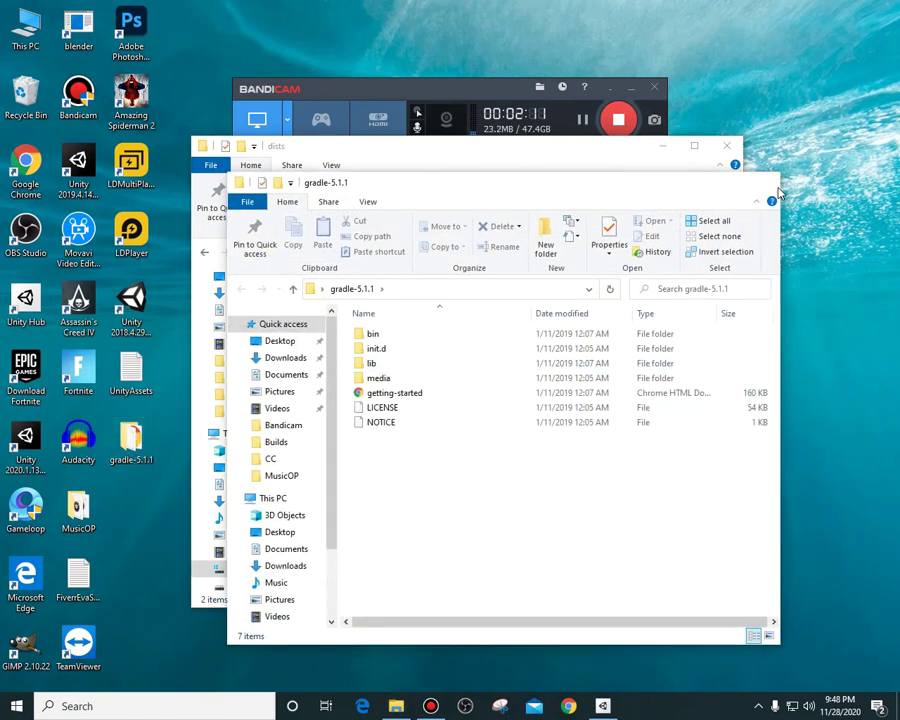
key("alt+F4")
left_click_drag(380, 335, 504, 367)
left_click(504, 367)
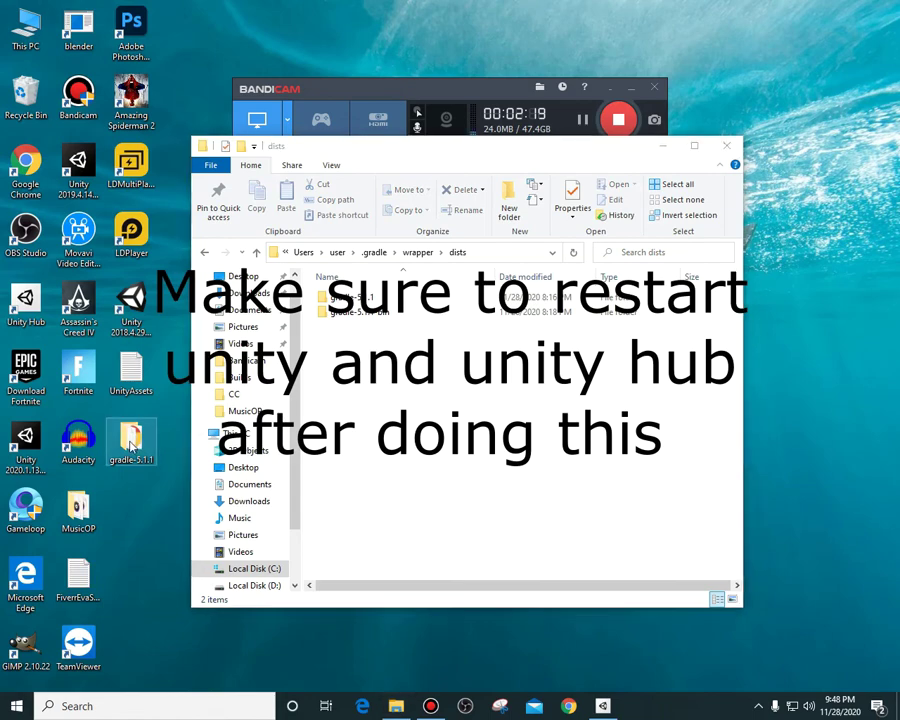
double_click(131, 445)
- Close the leftover Explorer windows and open the MSVehicle project from Unity Hub's Projects list
left_click(781, 201)
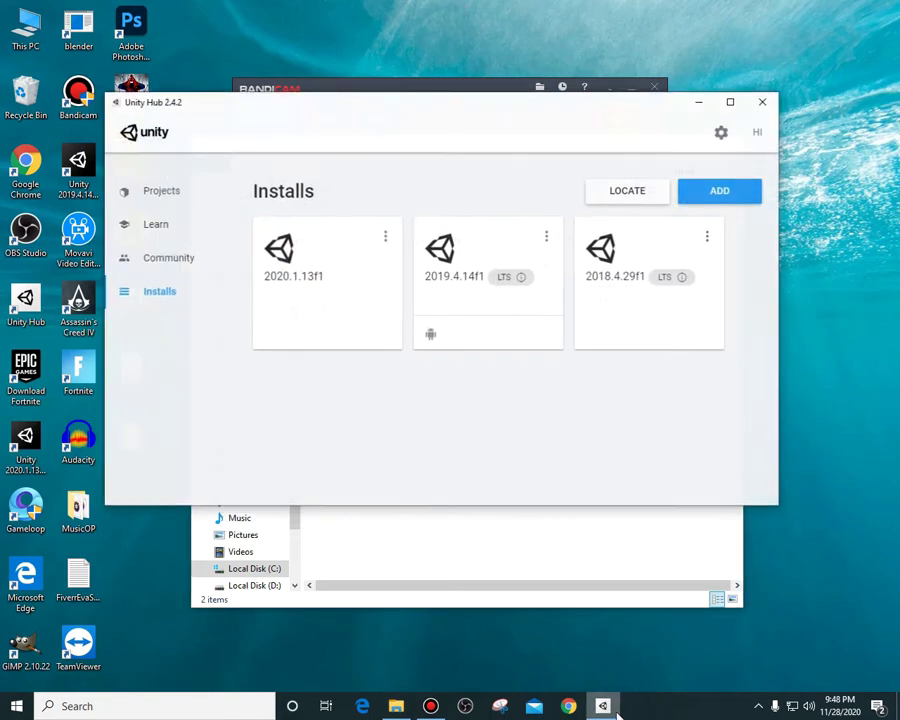
left_click(185, 194)
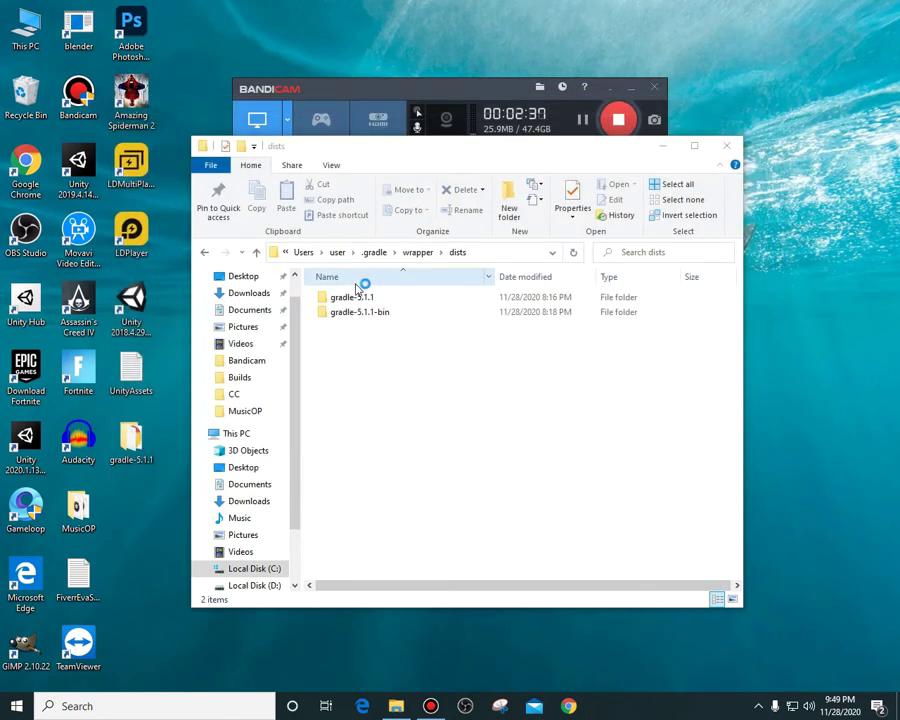
left_click(630, 88)
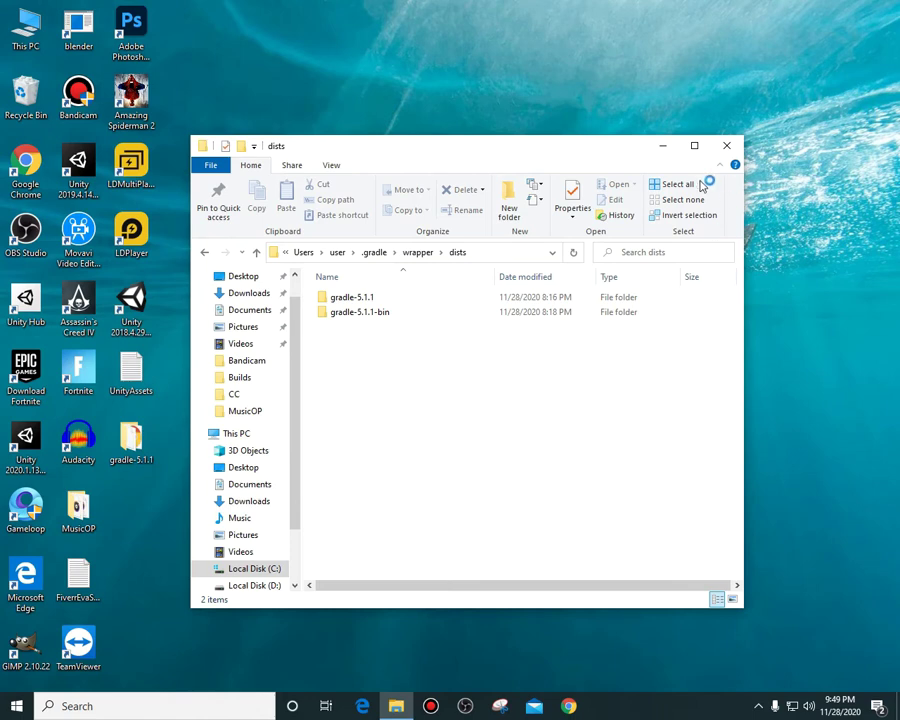
left_click(662, 145)
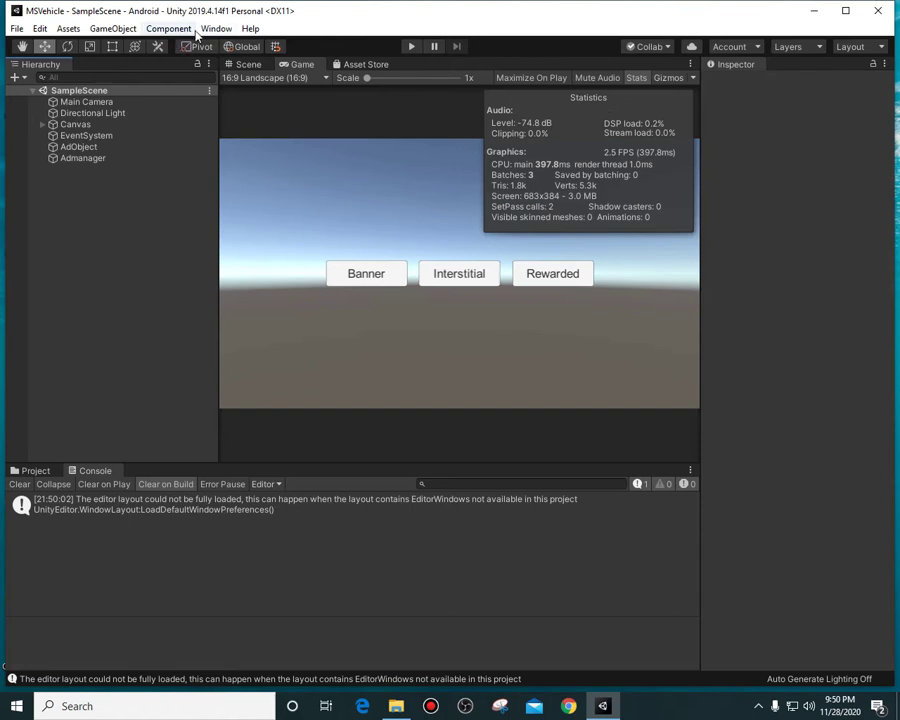
- Run Assets > External Dependency Manager > Android Resolver > Force Resolve, clear the console and maximize the editor
left_click(68, 28)
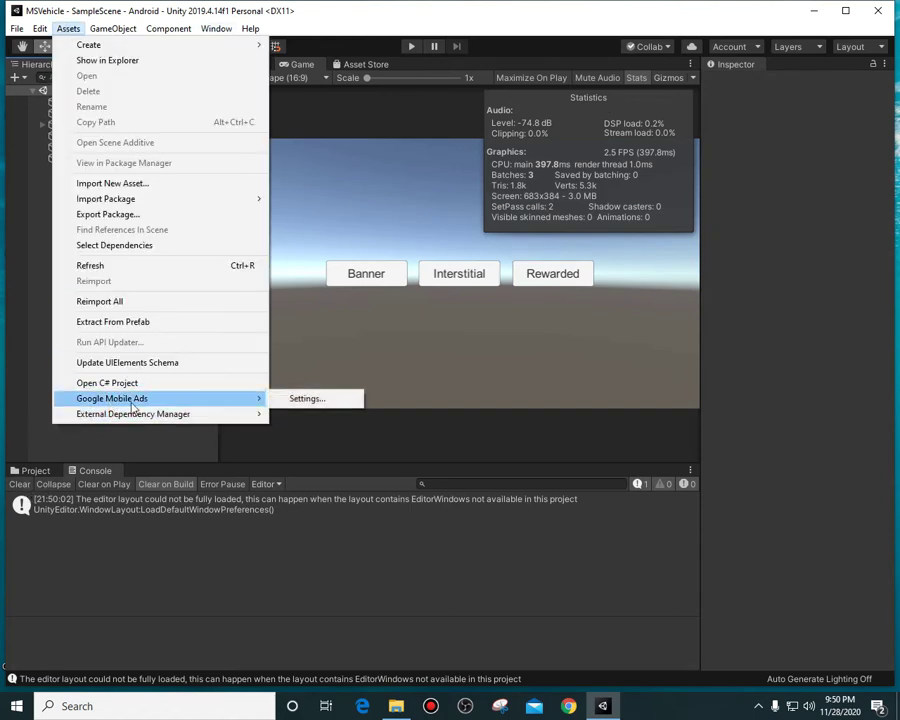
mouse_move(137, 419)
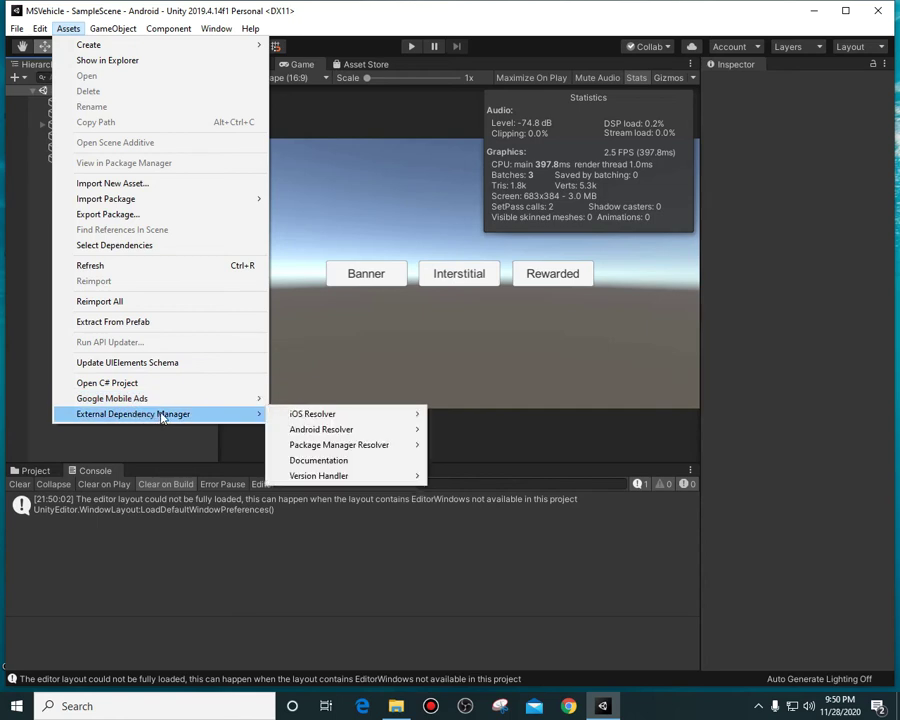
mouse_move(305, 429)
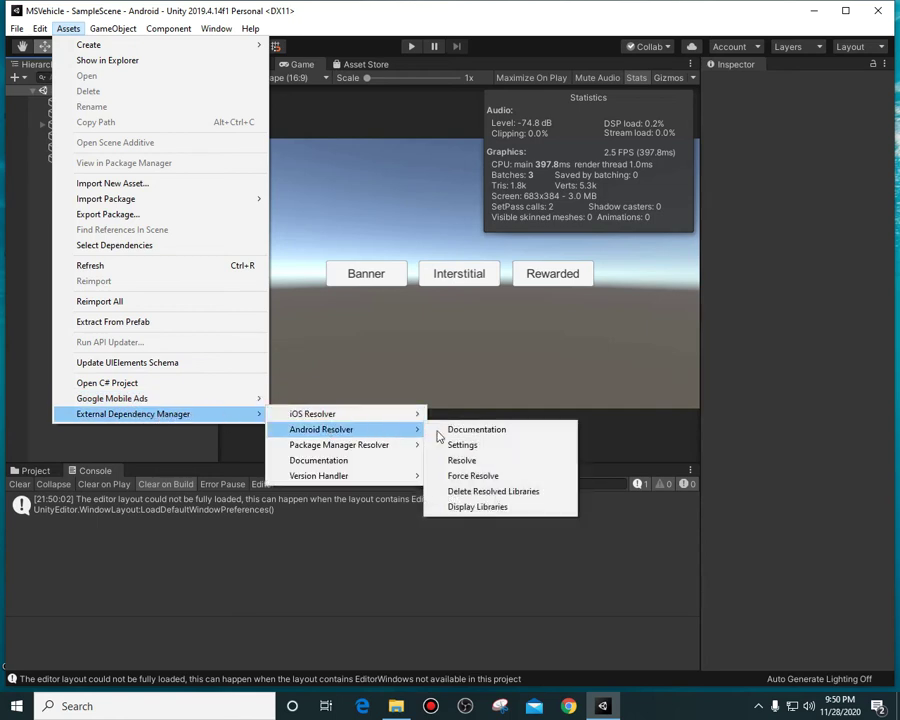
left_click(512, 480)
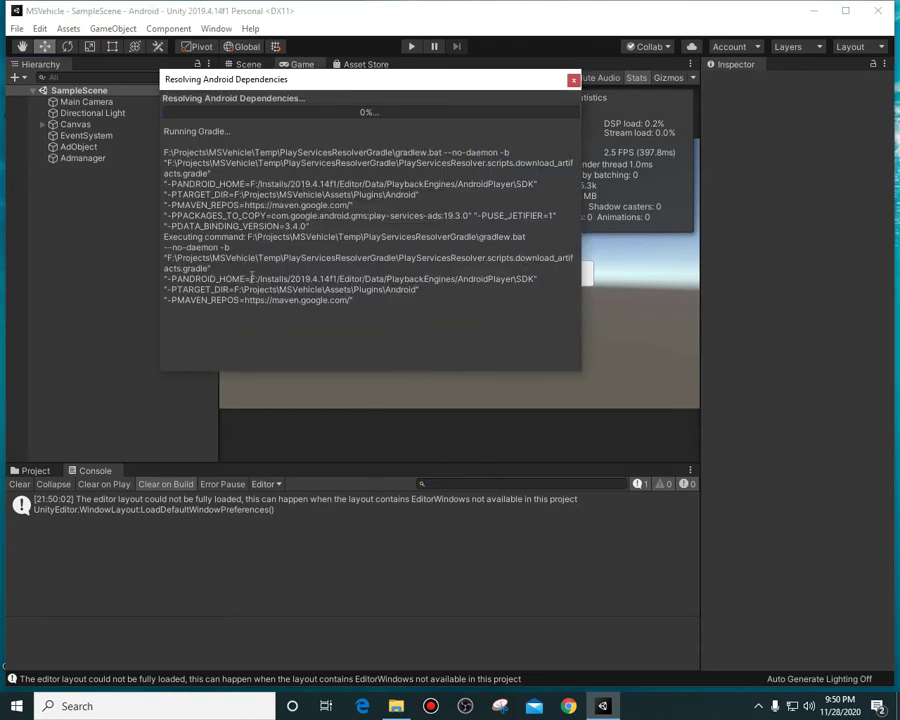
left_click(26, 485)
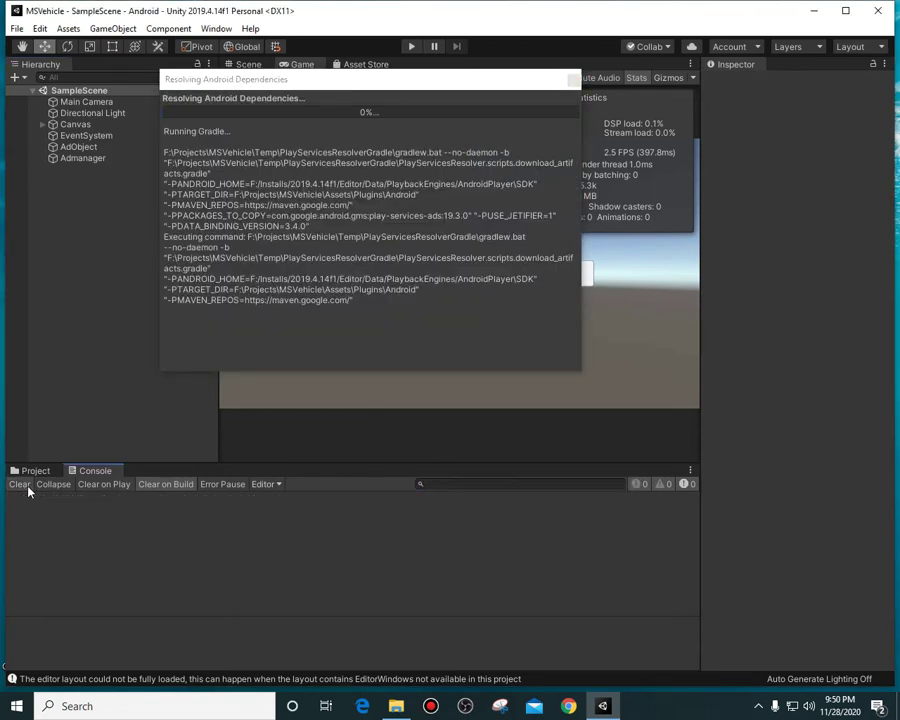
left_click(845, 14)
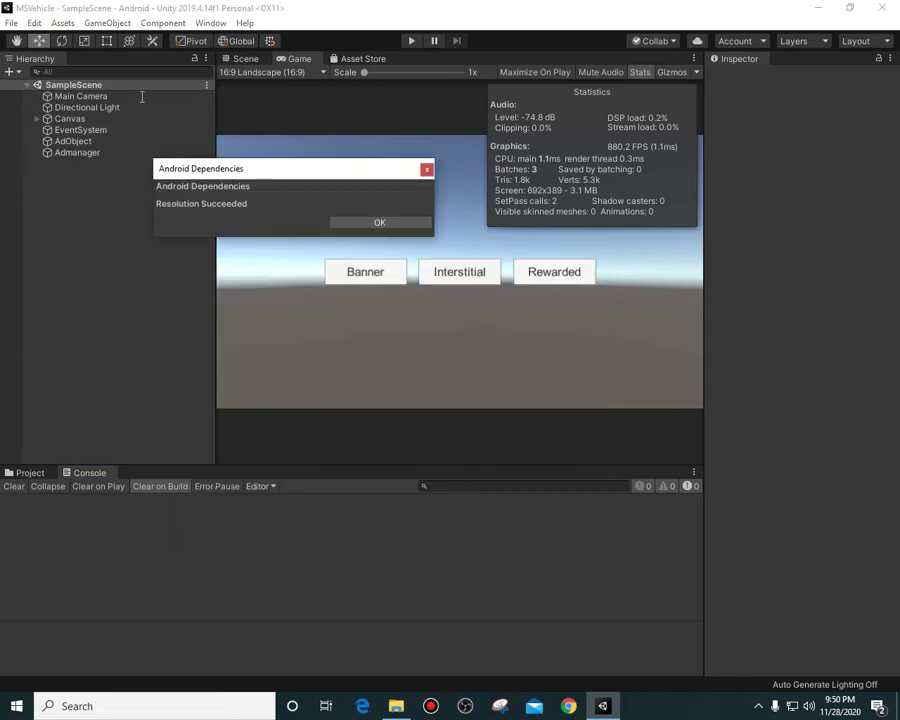
- Dismiss the dependency resolution result and open File > Build Settings
left_click(427, 170)
left_click(11, 22)
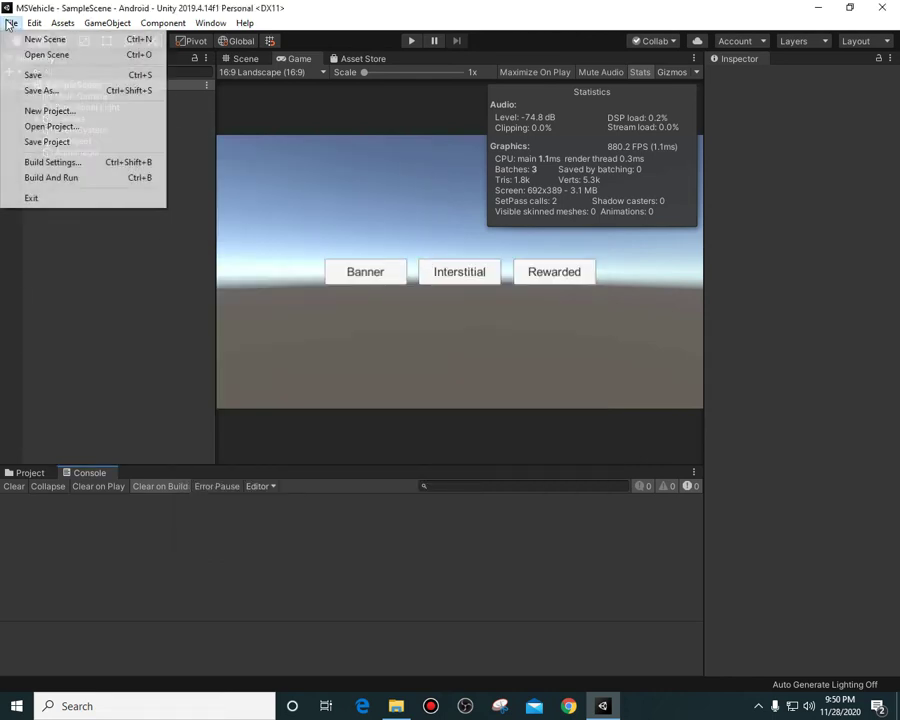
left_click(44, 164)
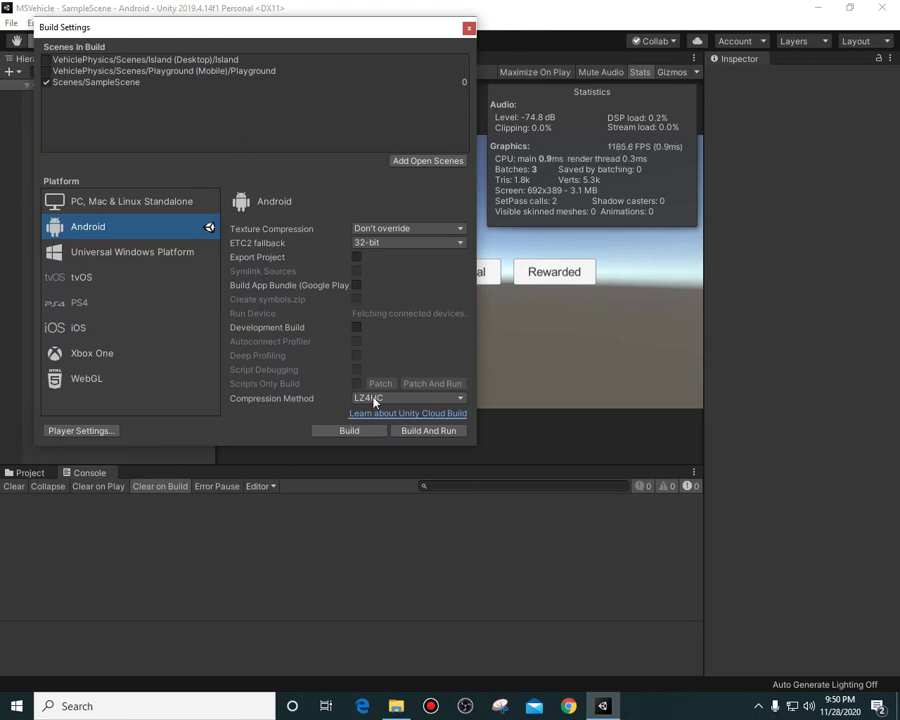
- Review the Android Player Settings' Other Settings, then close Project Settings to return to Build Settings
left_click(86, 436)
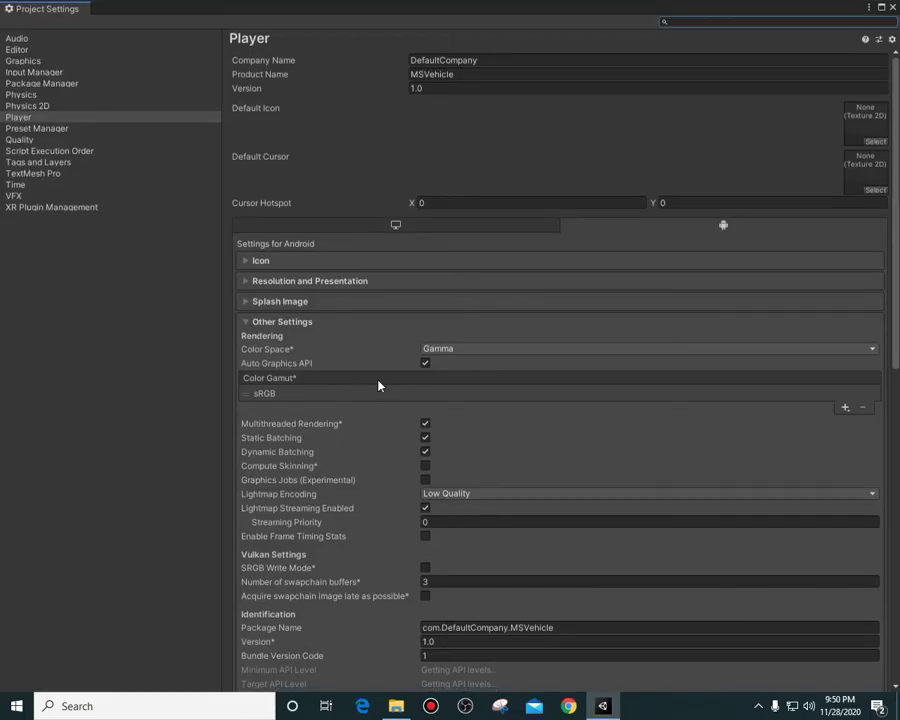
scroll(440, 352, "down", 5)
scroll(438, 429, "down", 10)
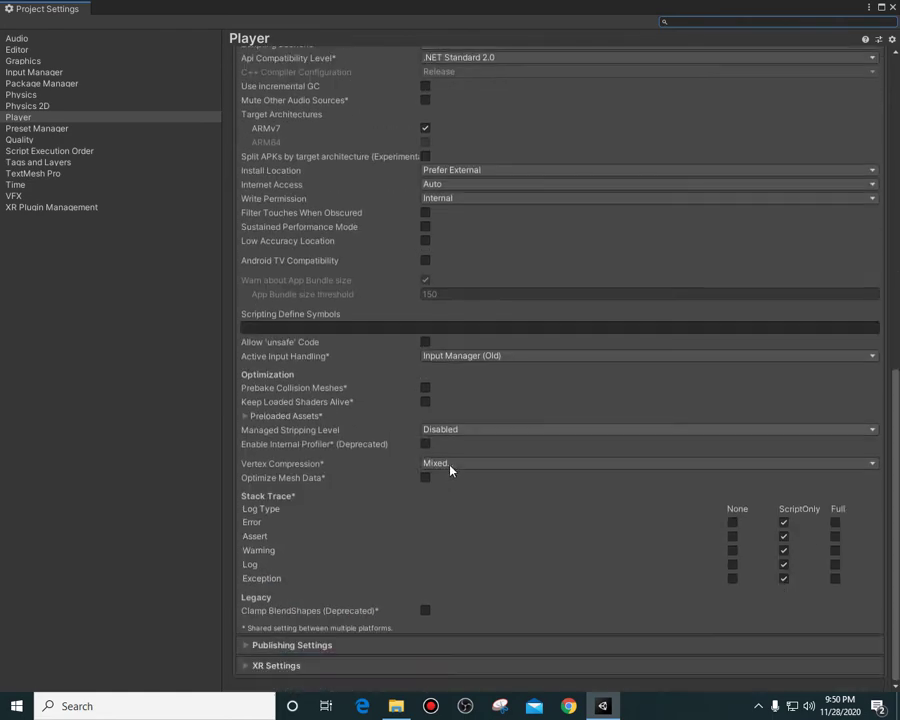
scroll(450, 468, "up", 15)
scroll(420, 444, "down", 10)
scroll(436, 460, "up", 11)
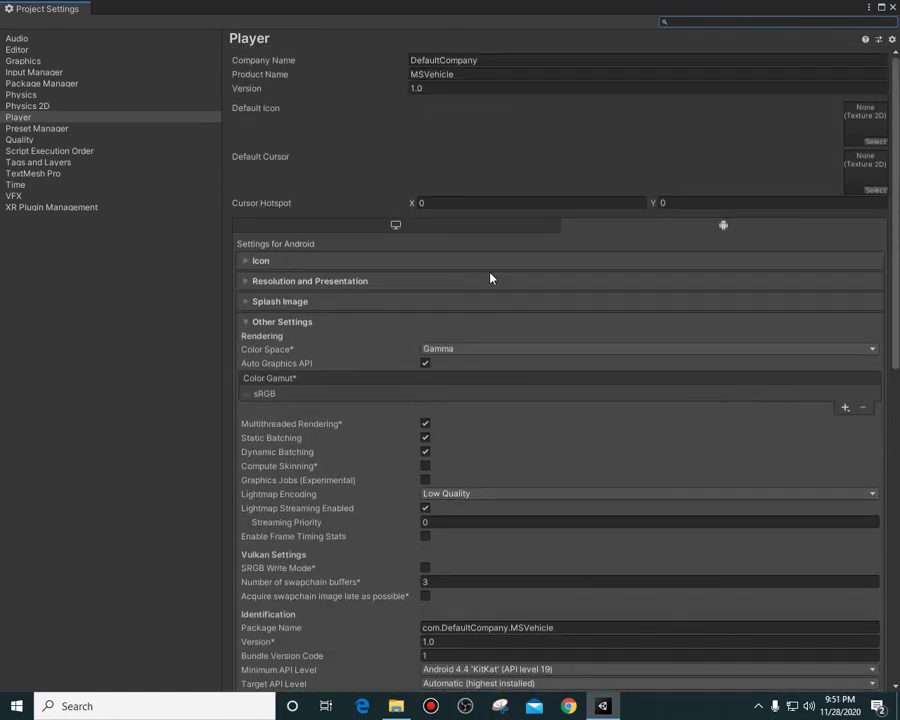
scroll(488, 277, "down", 5)
scroll(685, 335, "up", 5)
scroll(685, 335, "down", 5)
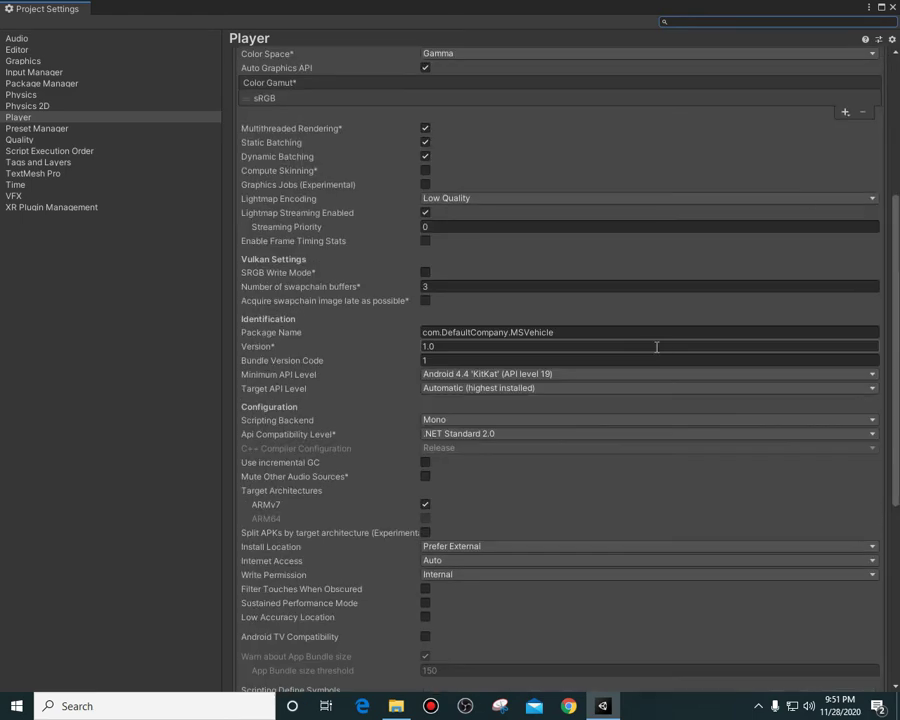
left_click(893, 8)
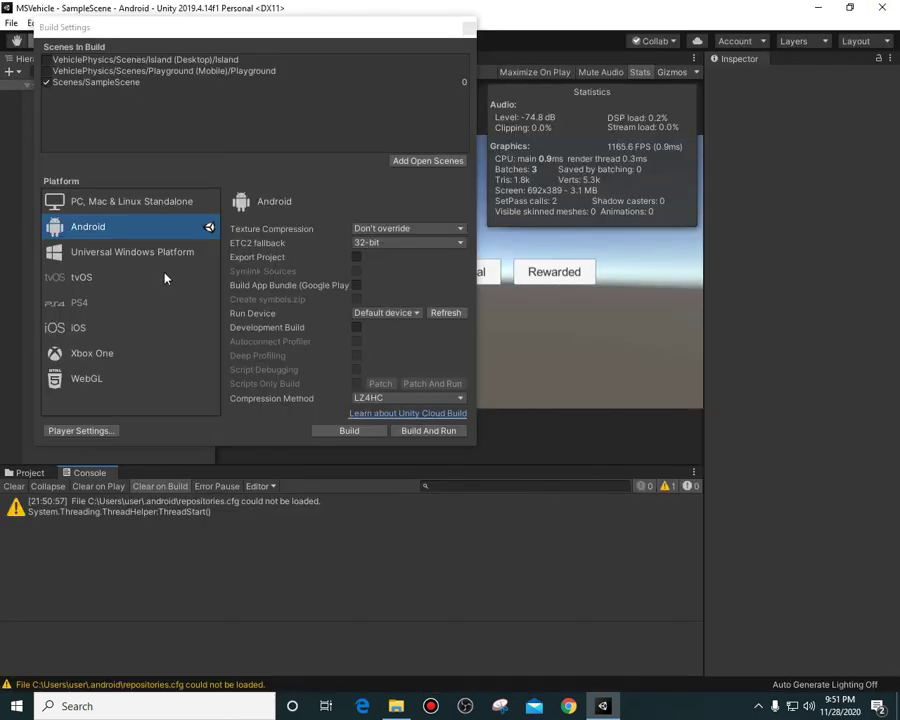
- Build the Android APK as AdBuild11, replacing the existing AdBuild11.apk in the Builds folder
left_click(327, 431)
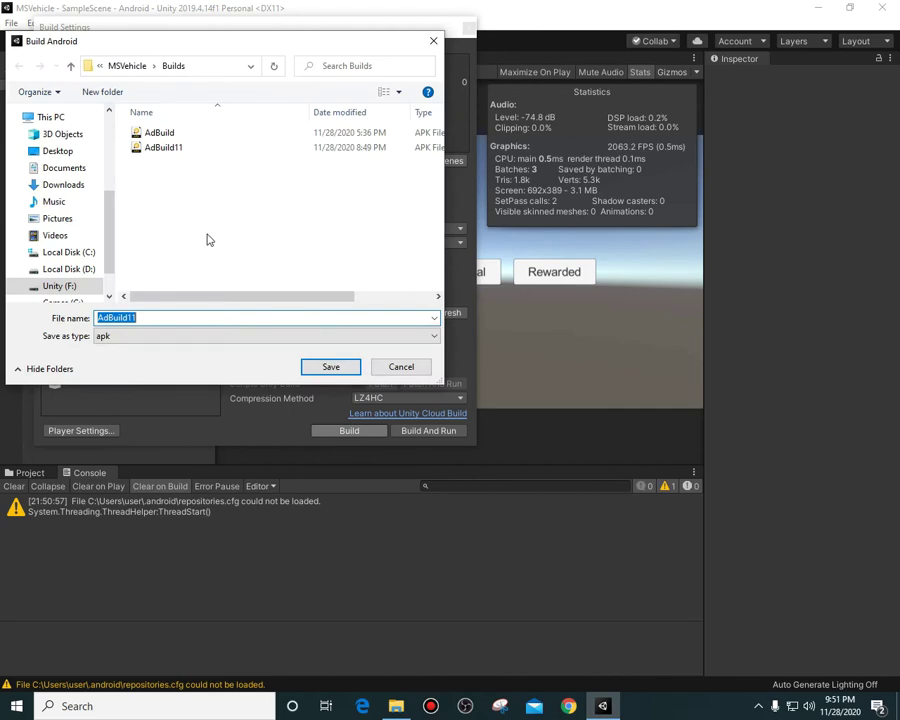
double_click(190, 151)
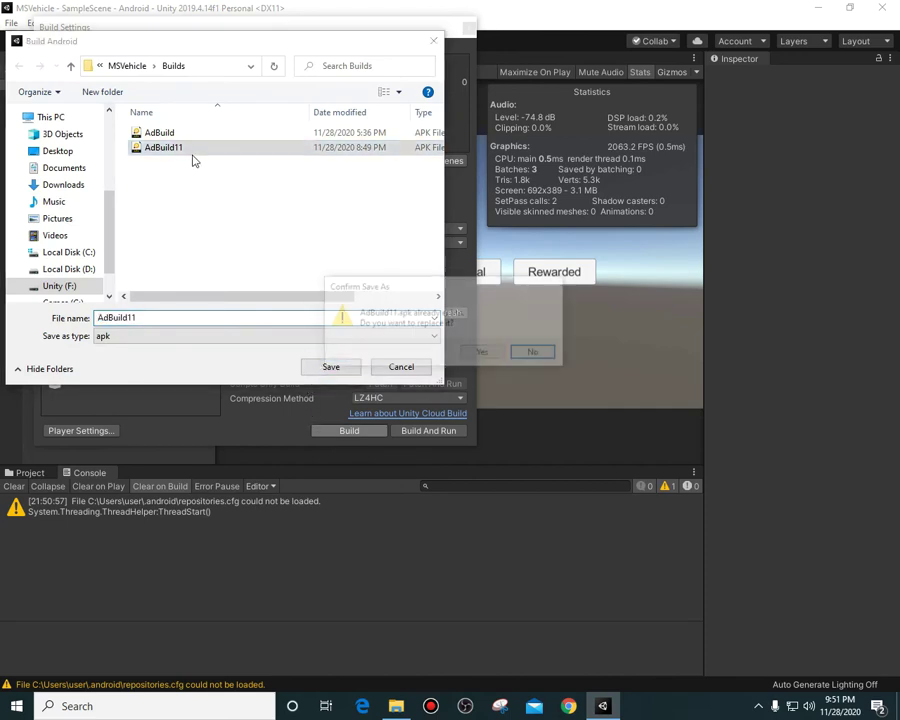
left_click(483, 353)
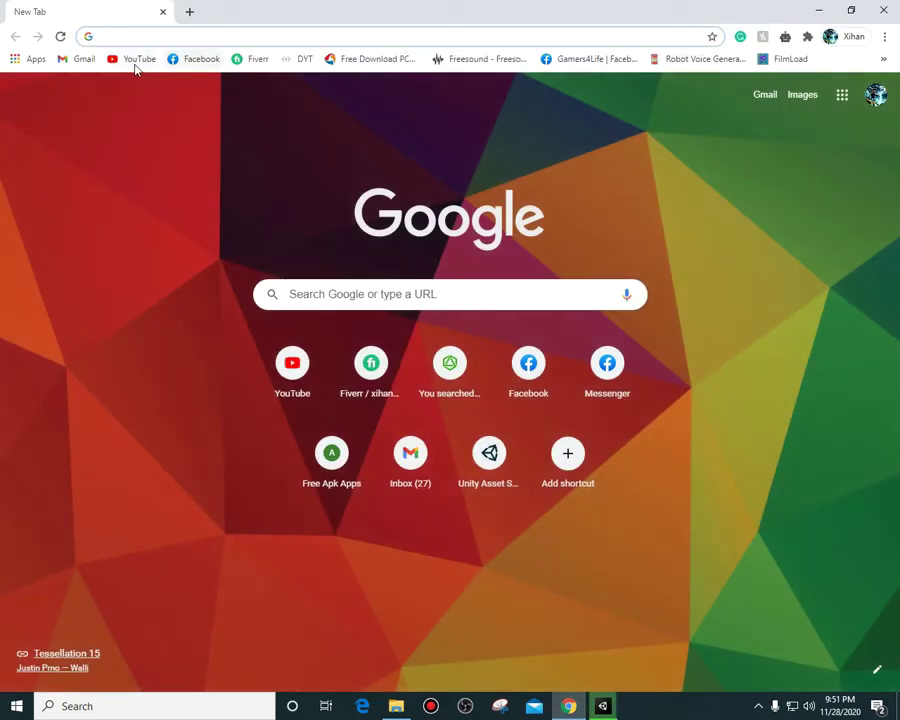
- On YouTube, switch to another channel account from the avatar menu
left_click(134, 60)
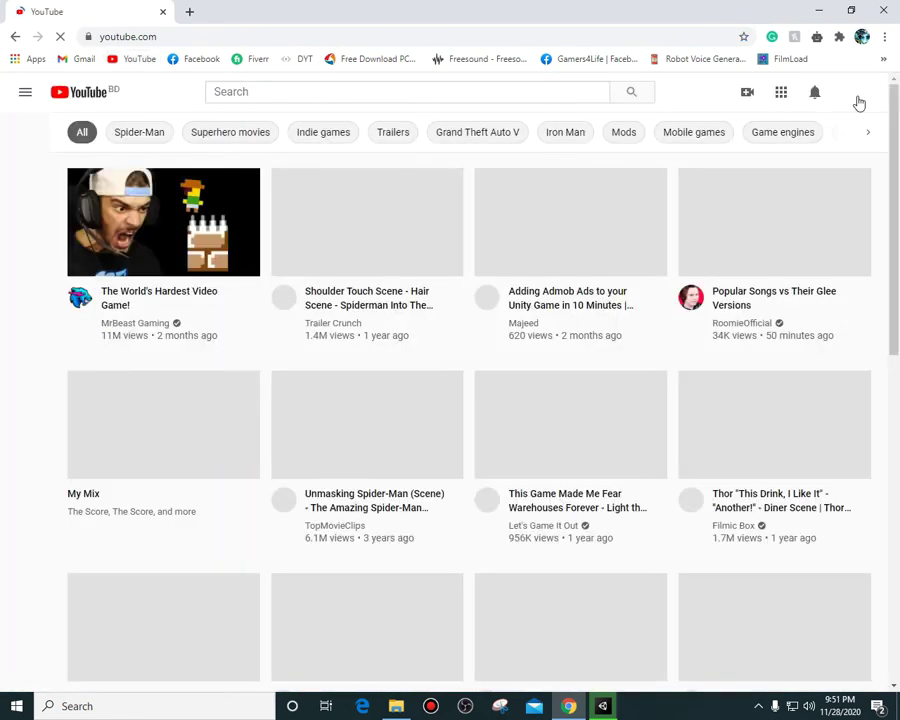
left_click(856, 95)
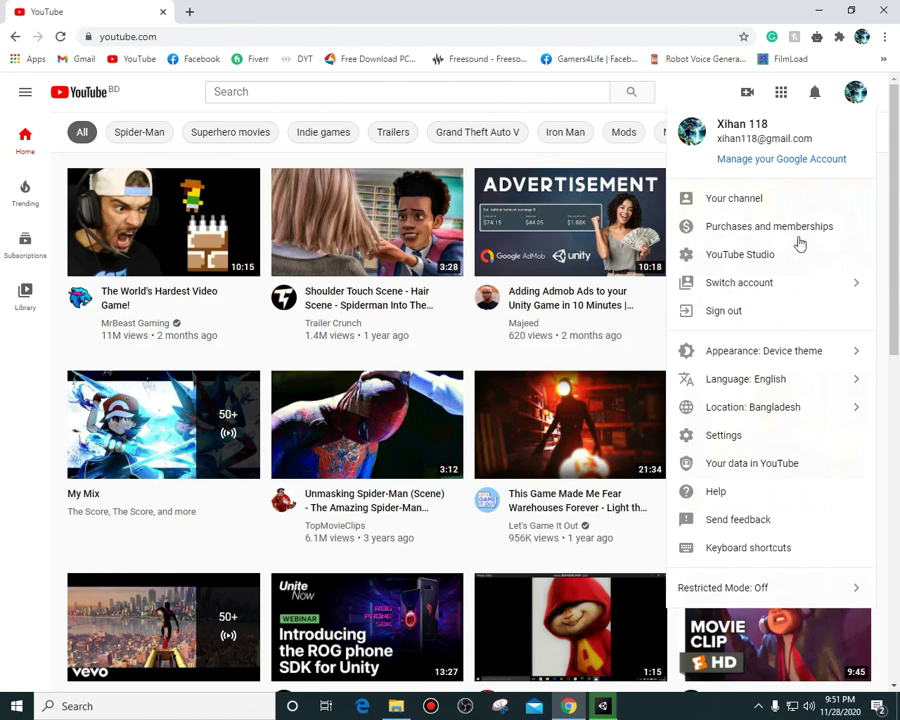
left_click(781, 290)
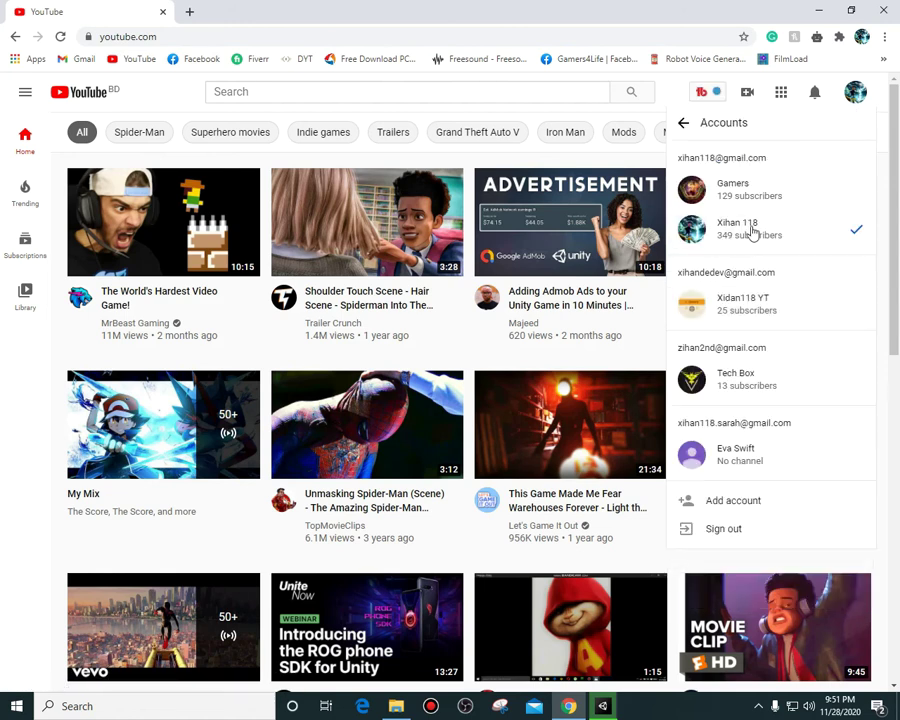
left_click(740, 194)
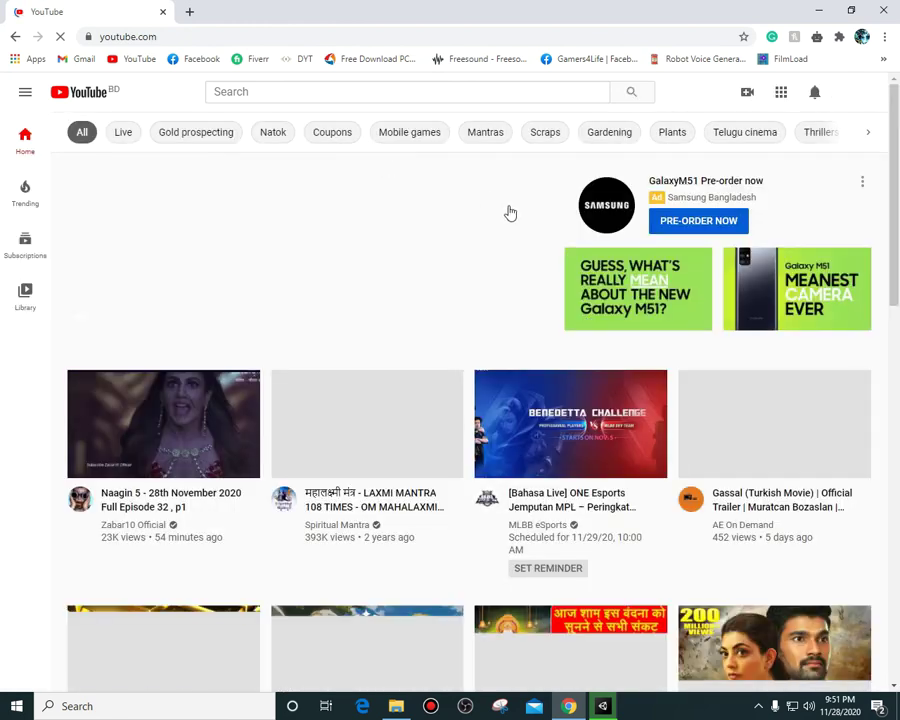
- Confirm the active channel account, then minimize Chrome to return to Unity
left_click(857, 97)
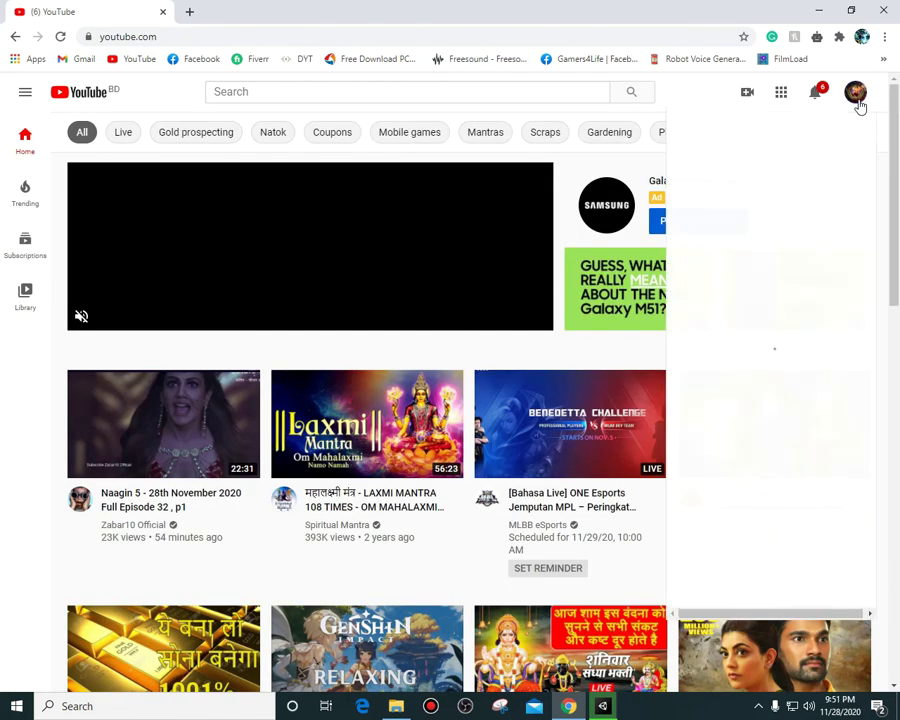
left_click(857, 100)
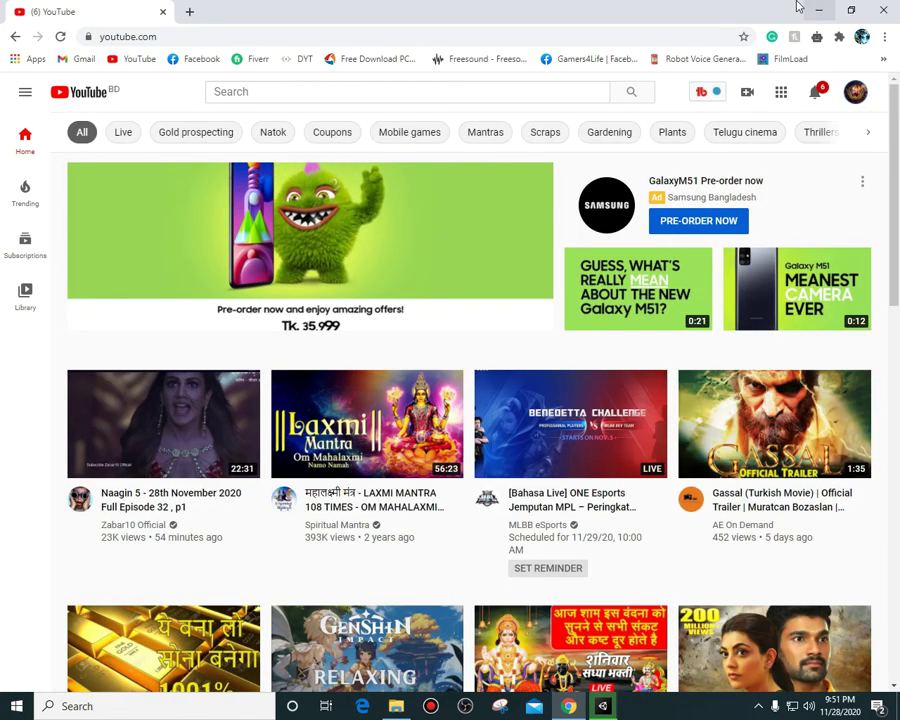
left_click(812, 10)
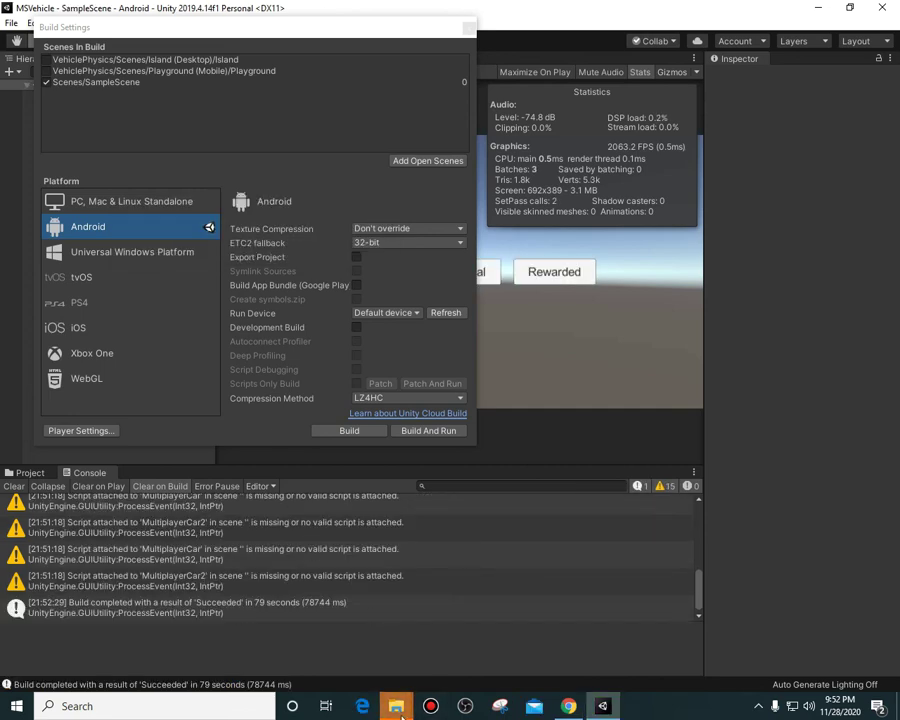
- Check the newly built AdBuild11.apk in the Builds folder, then hide that window
mouse_move(396, 706)
left_click(452, 628)
left_click(410, 332)
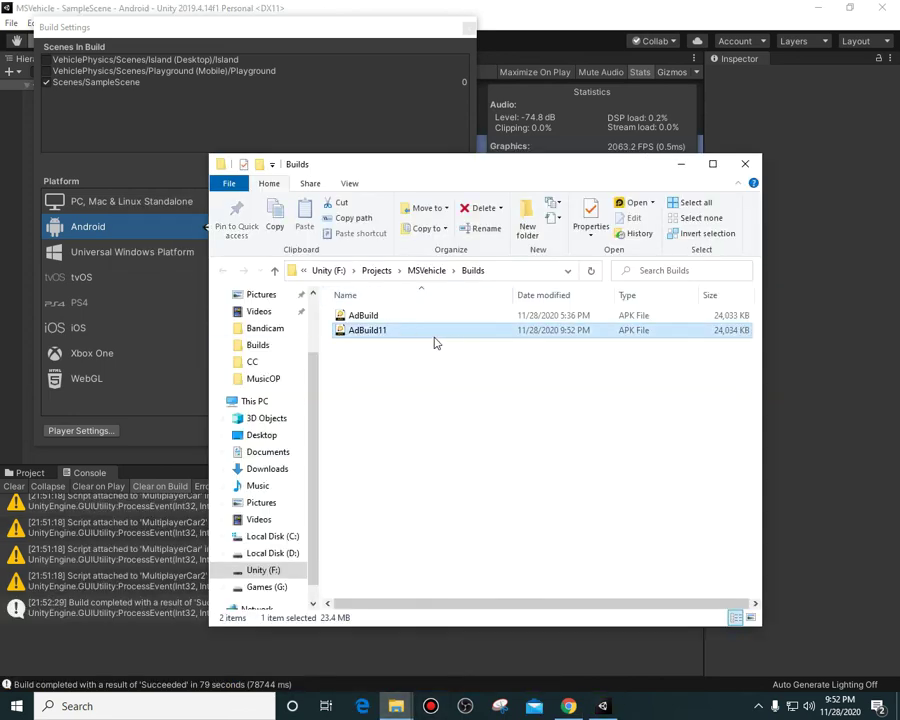
left_click(681, 164)
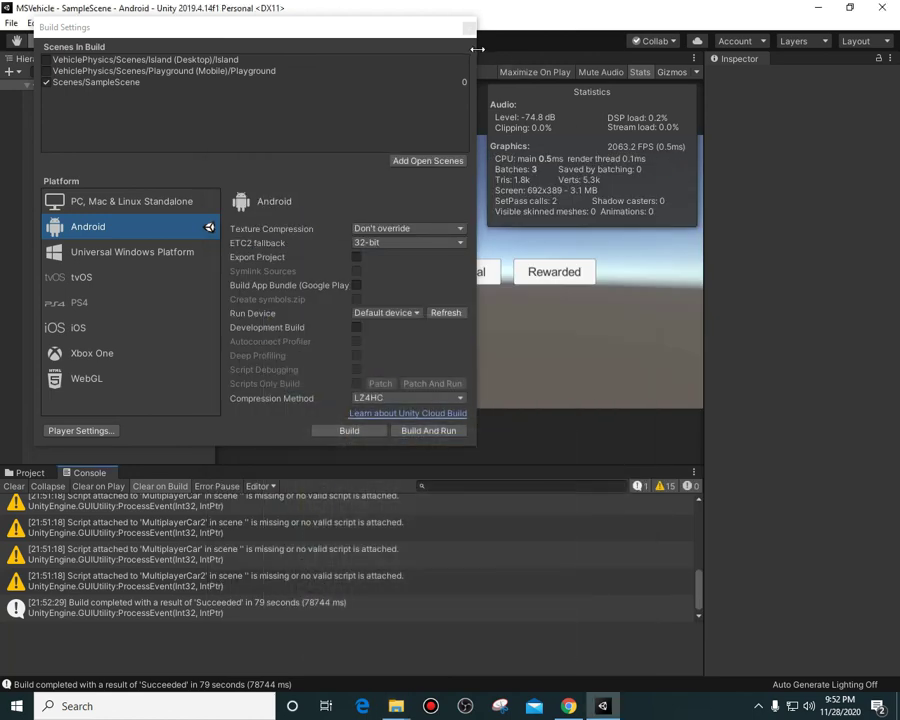
- Close Build Settings, hide console warnings, select the Build completed message, and bring up Bandicam
left_click(468, 28)
left_click(660, 487)
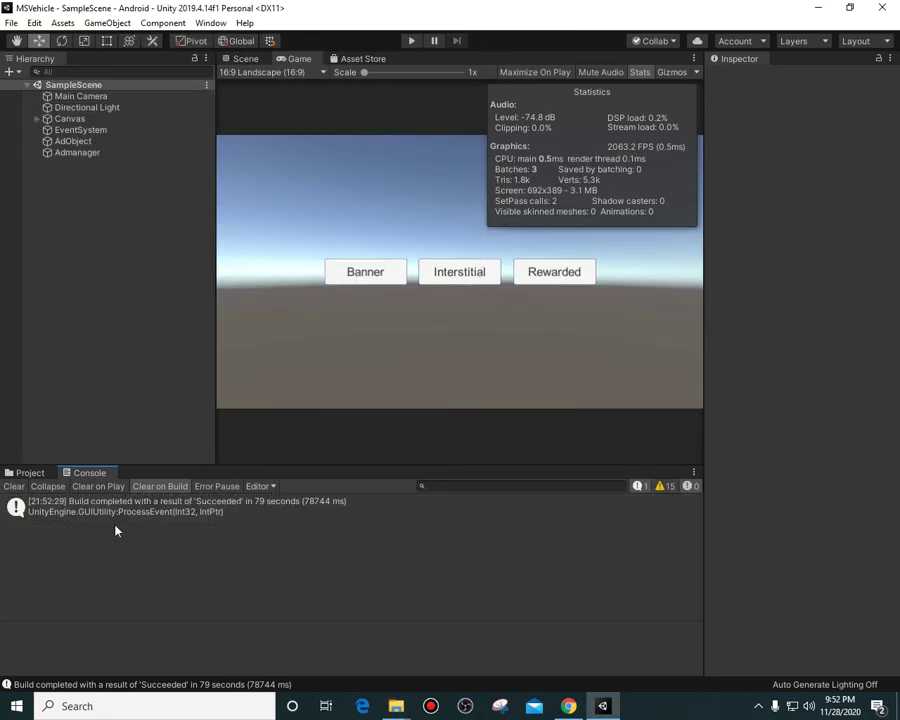
left_click(375, 513)
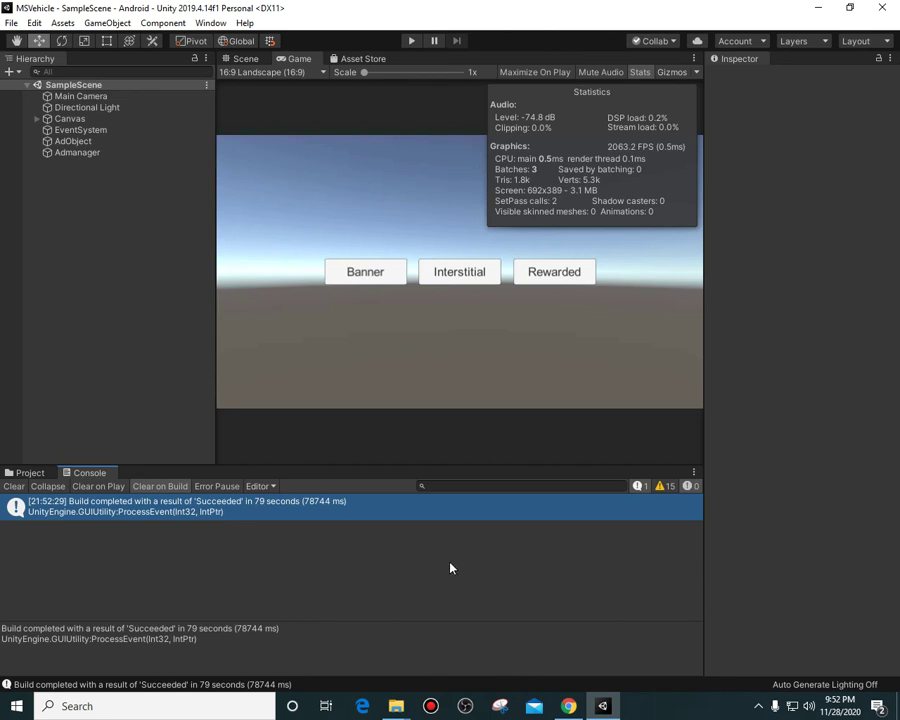
left_click(757, 705)
left_click(731, 678)
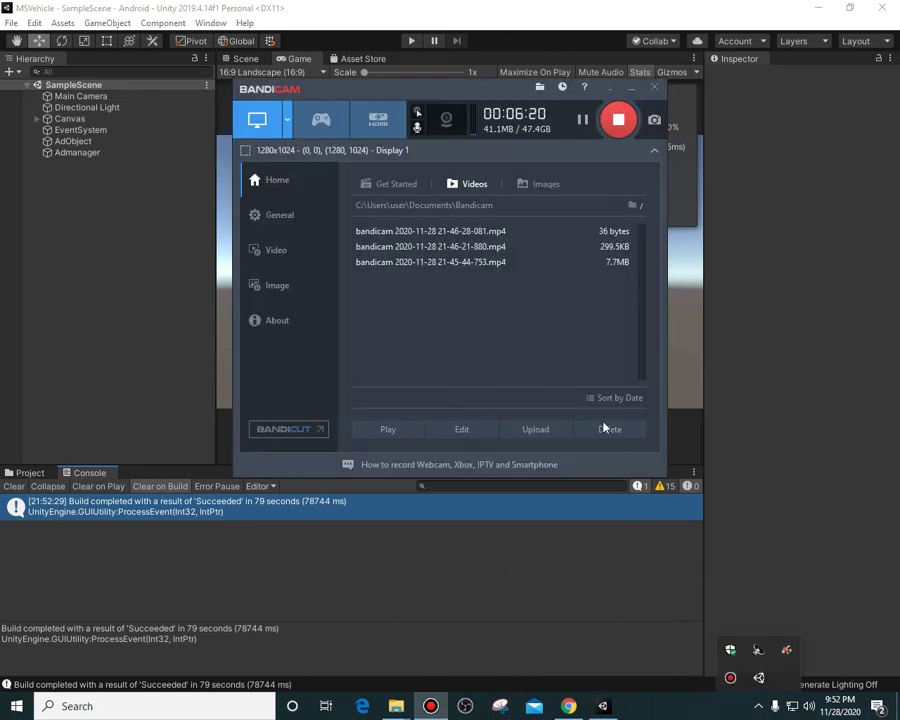